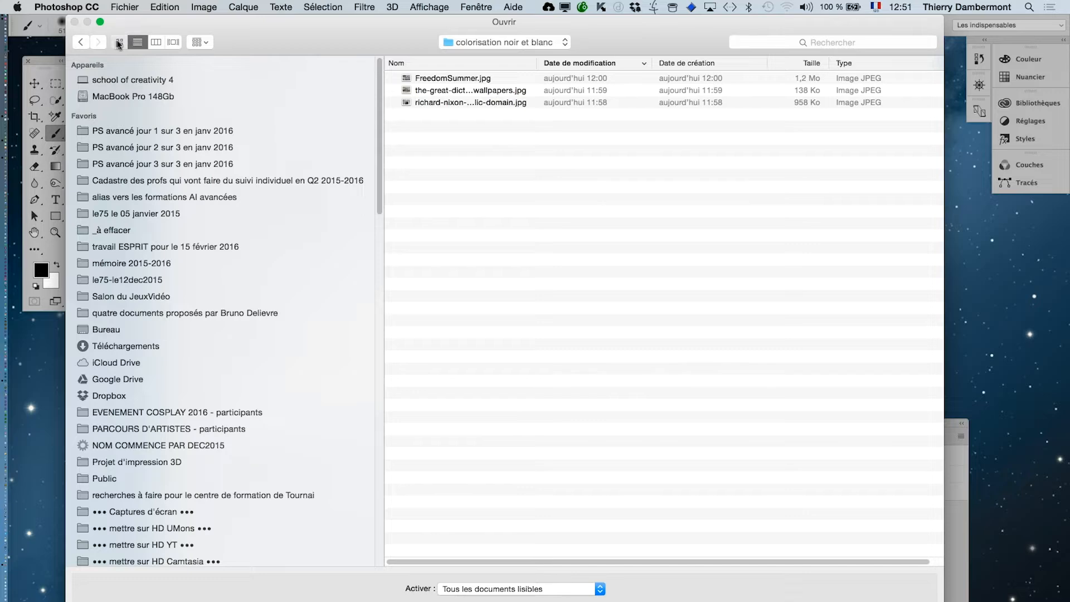
Open the-great-dictator-movie-12915-hd-wallpapers.jpg from the colorisation noir et blanc folder and display it in full-screen mode with menus
click(119, 43)
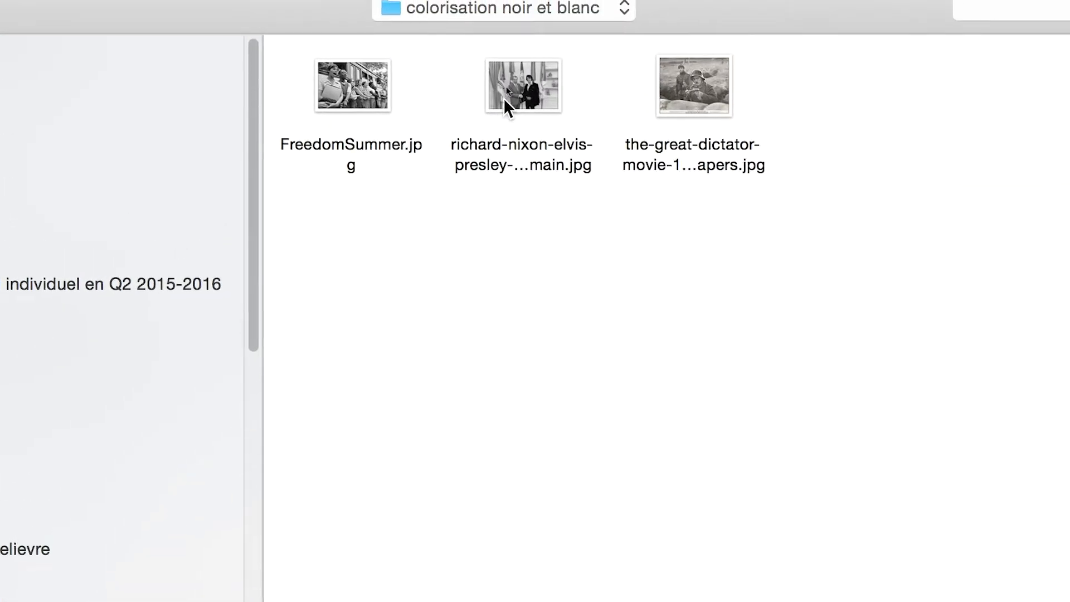
click(452, 109)
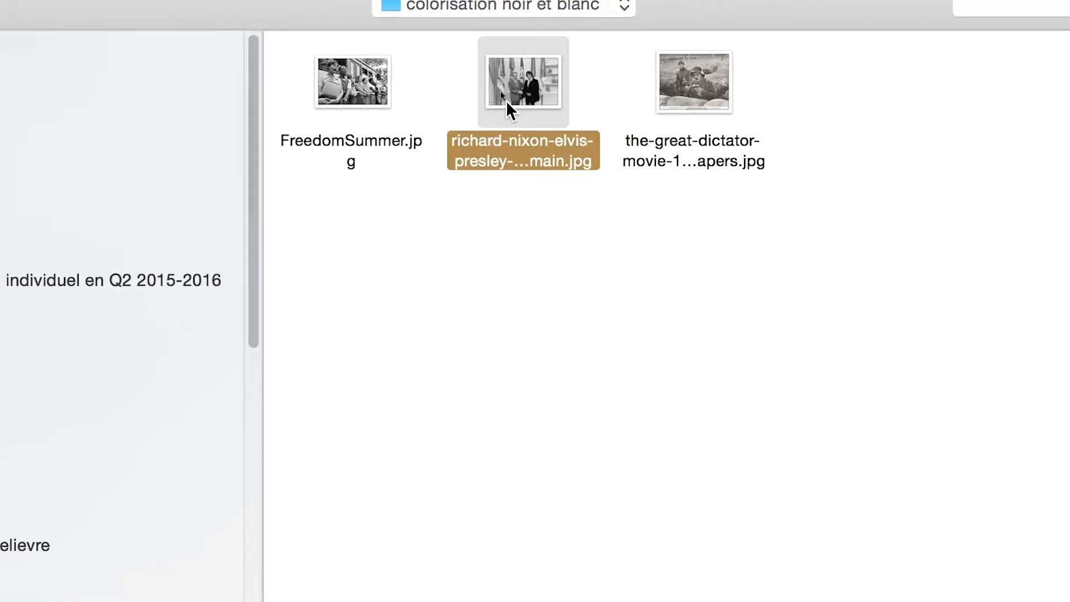
click(465, 103)
click(591, 102)
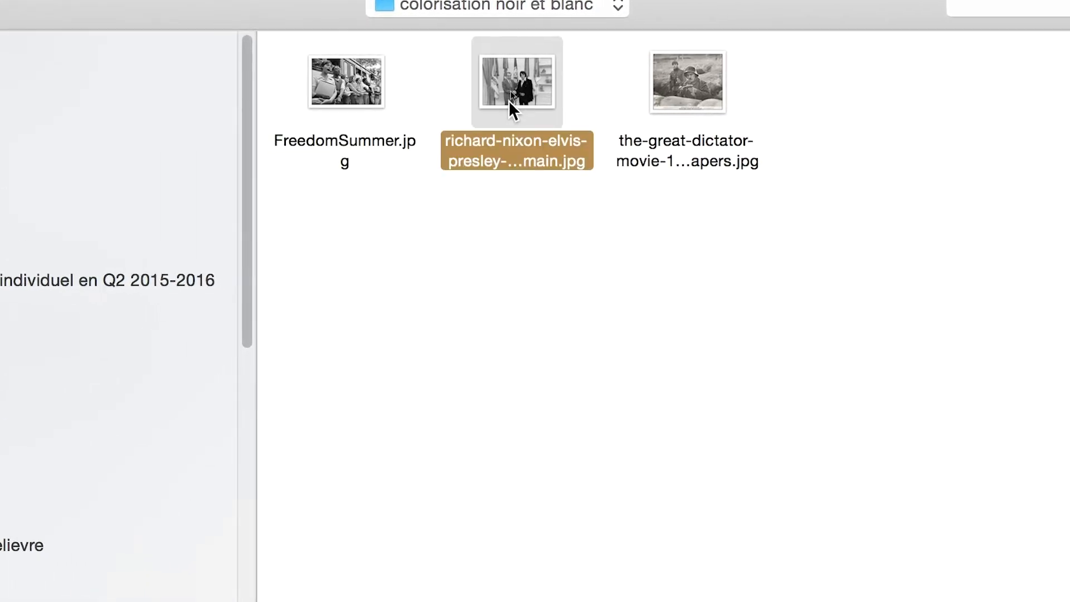
click(568, 100)
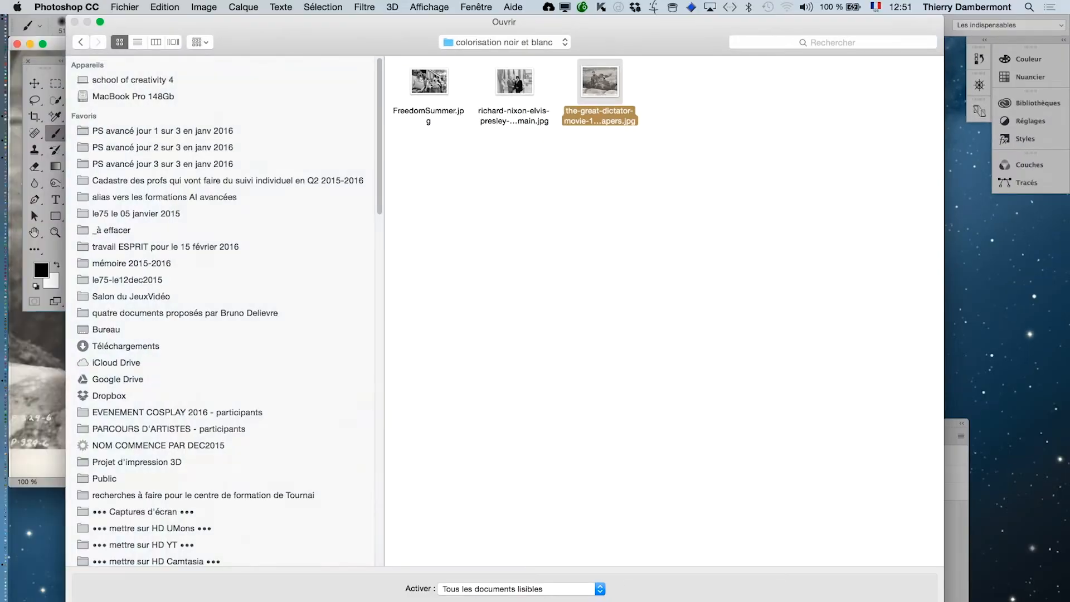
key(Return)
key(f)
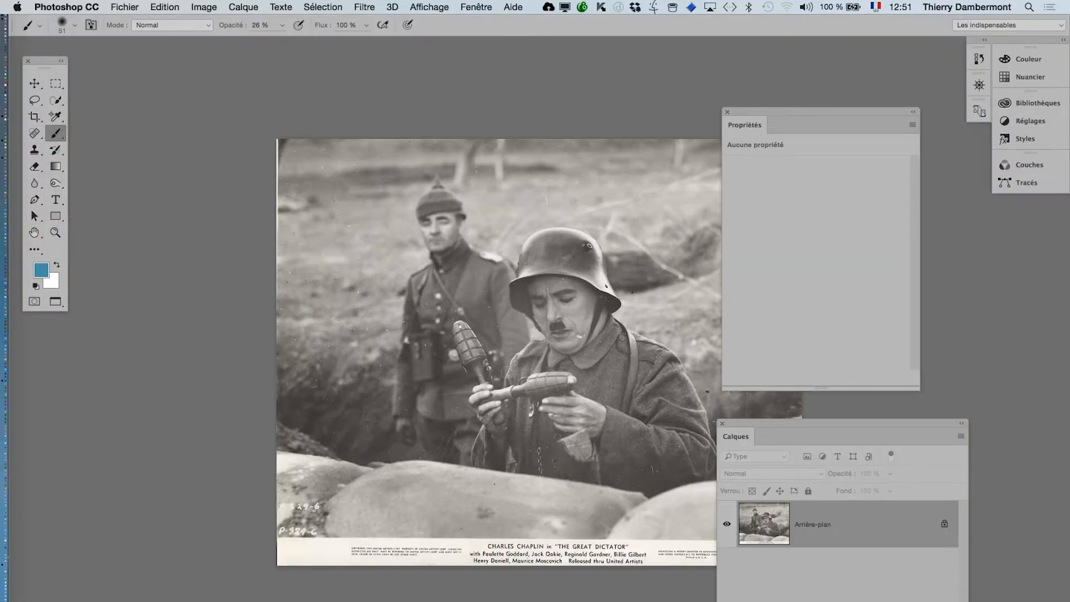
Examine the dust specks and scratches close up around the grenades, the hands, the background and the standing soldier
drag(469, 340, 539, 425)
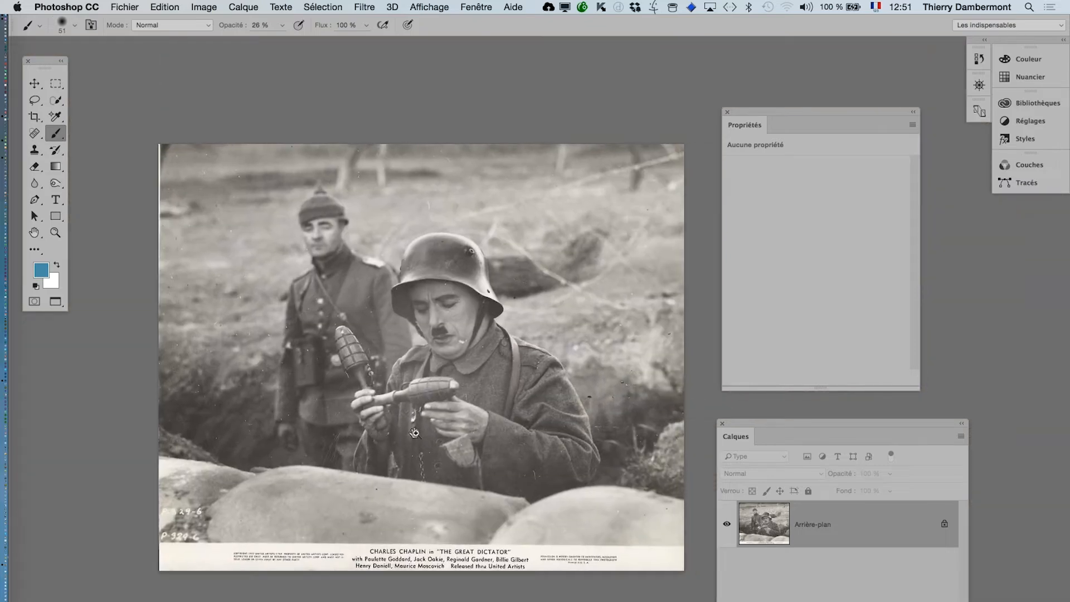
drag(445, 461, 478, 470)
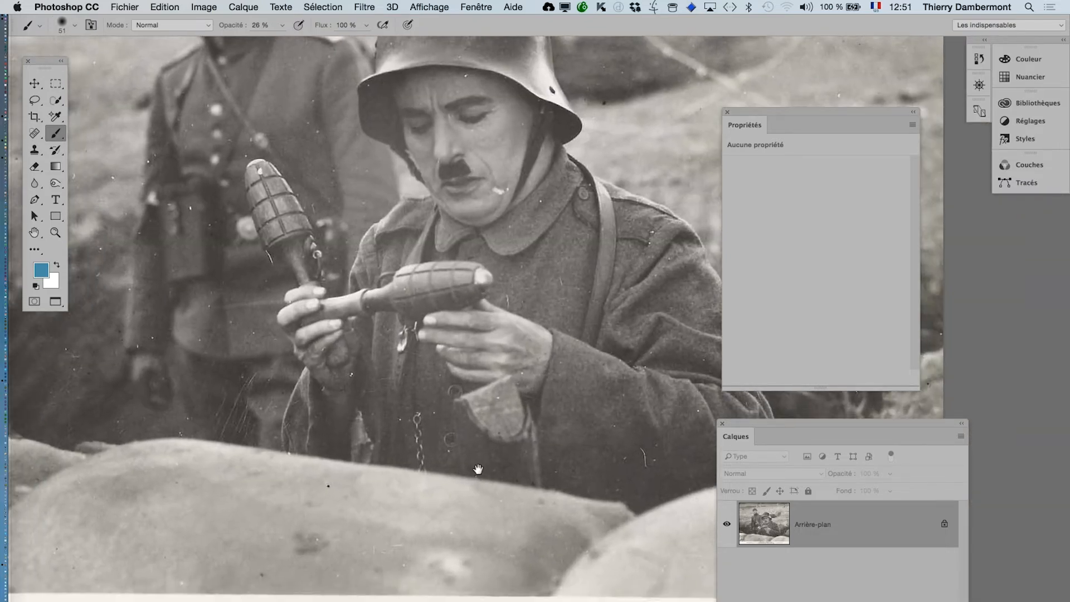
click(319, 284)
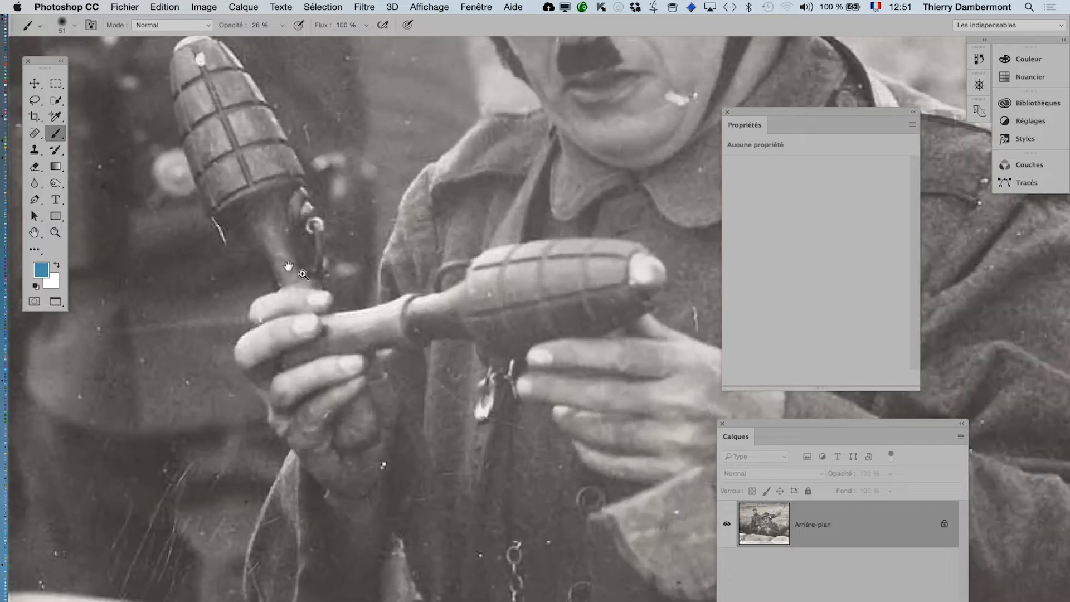
drag(299, 270, 621, 458)
drag(229, 463, 299, 452)
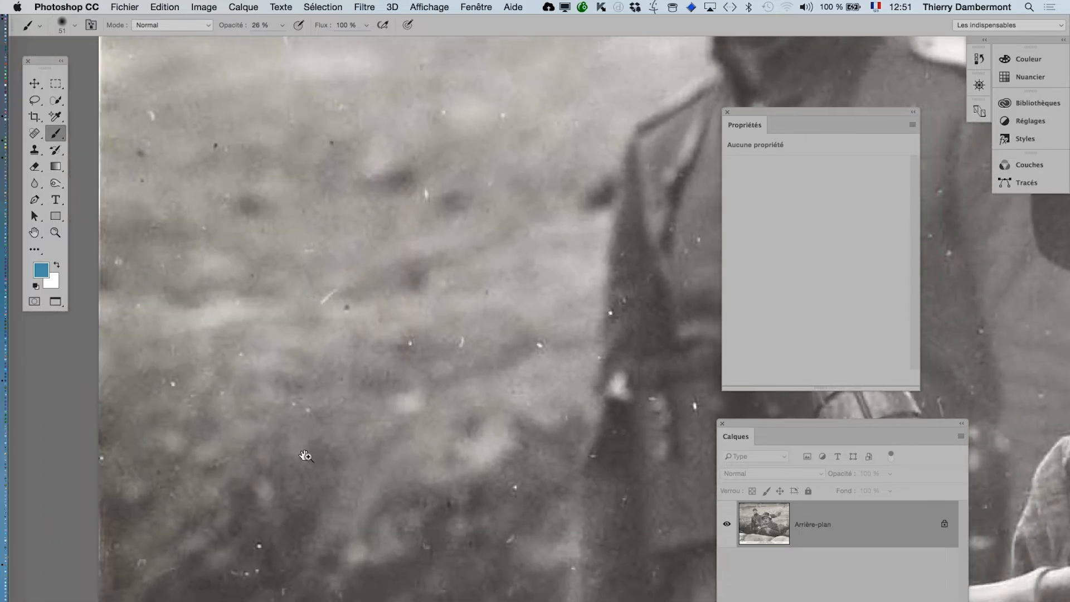
click(295, 451)
click(605, 489)
drag(623, 503, 347, 385)
drag(474, 502, 153, 274)
drag(285, 435, 282, 378)
drag(438, 429, 383, 518)
drag(418, 404, 396, 447)
drag(471, 167, 485, 404)
drag(511, 349, 442, 459)
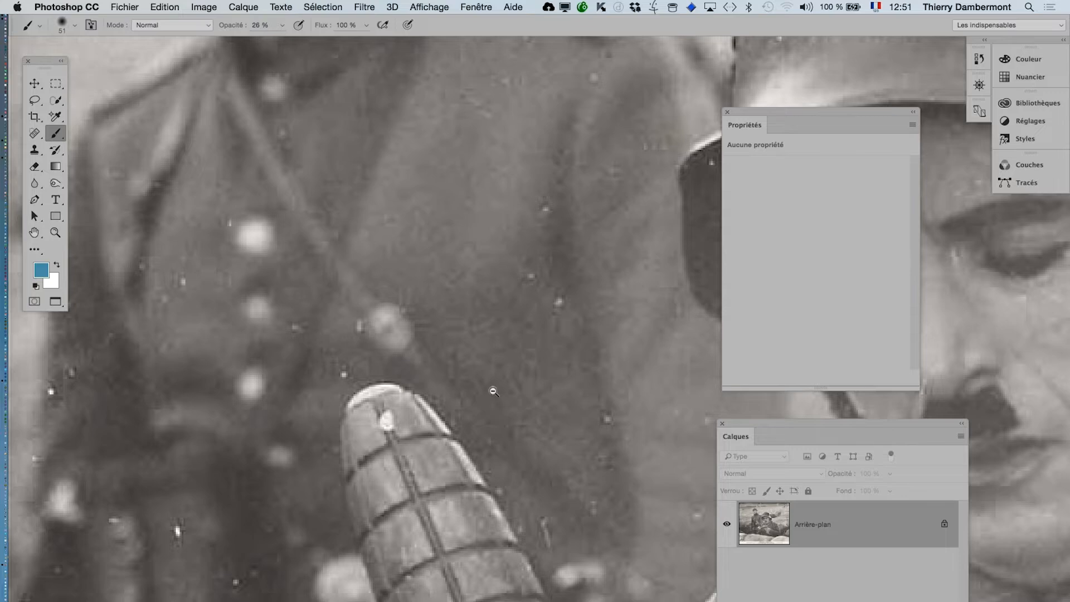
Compare the whole photo with a closer view of the grenades and both soldiers to judge the dust damage
alt+click(494, 393)
alt+click(494, 394)
click(498, 393)
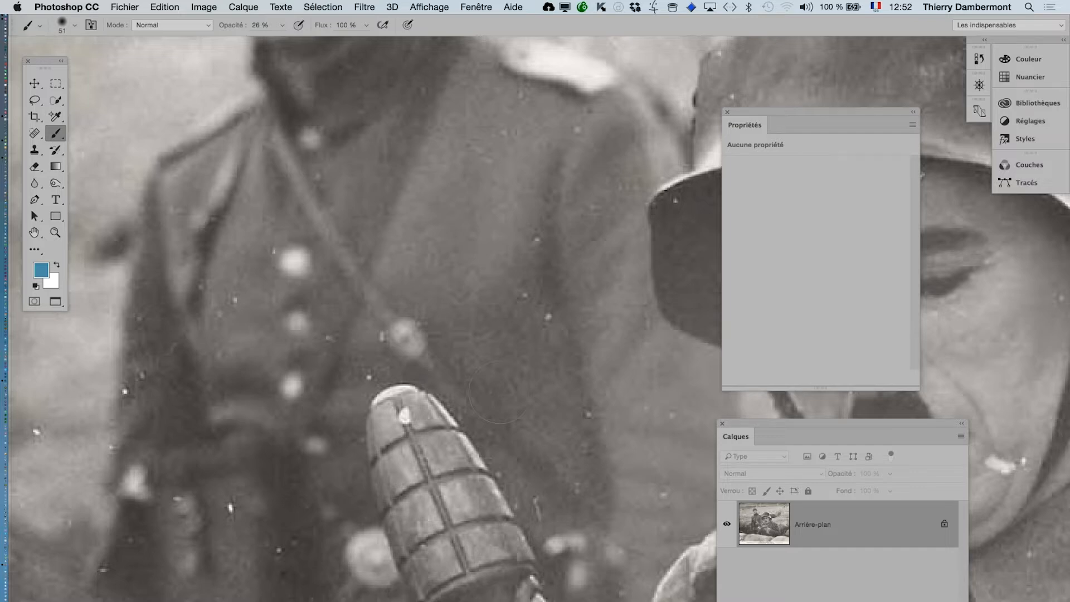
alt+click(522, 418)
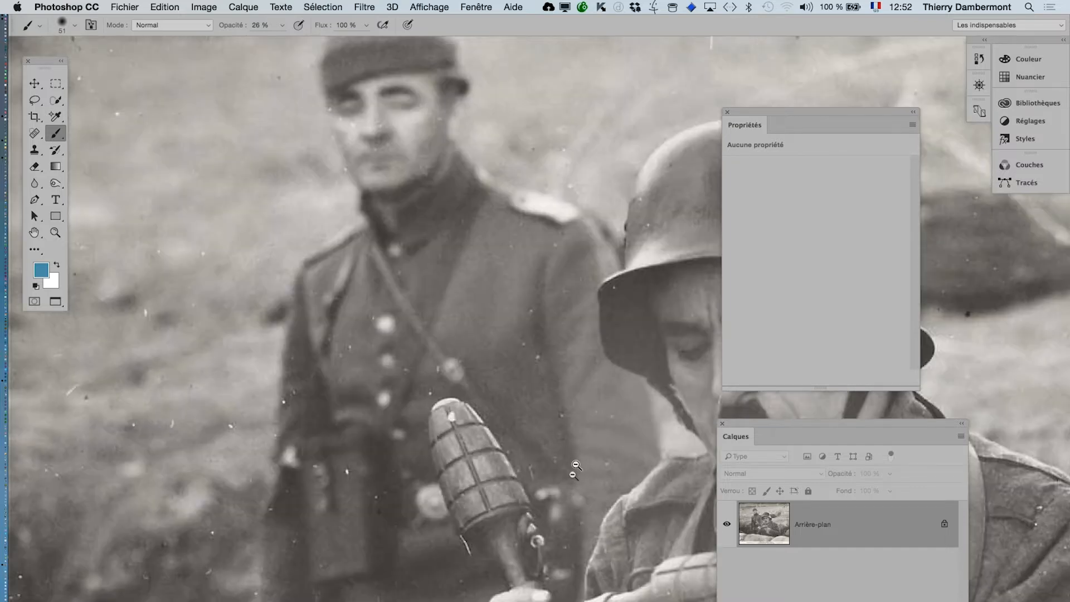
alt+click(575, 469)
alt+click(572, 501)
drag(572, 501, 412, 342)
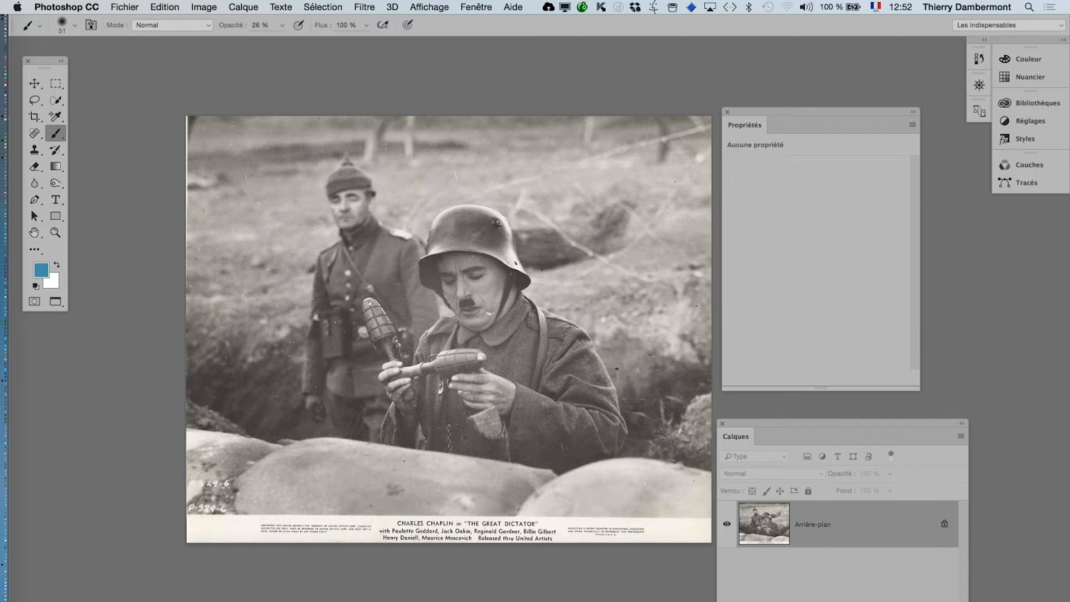
ctrl+click(384, 317)
ctrl+click(351, 346)
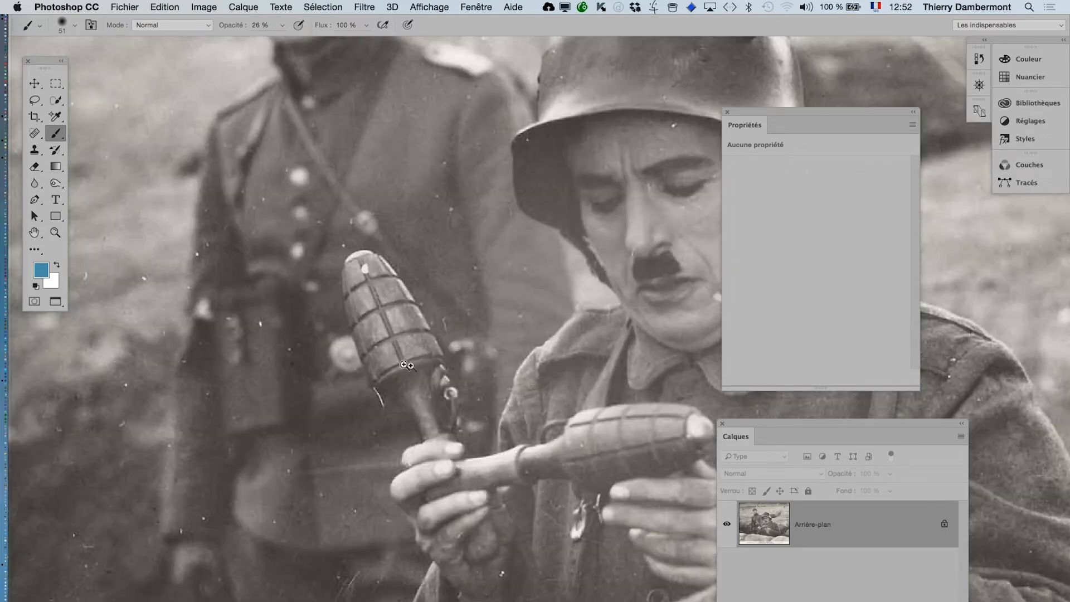
drag(481, 334, 466, 361)
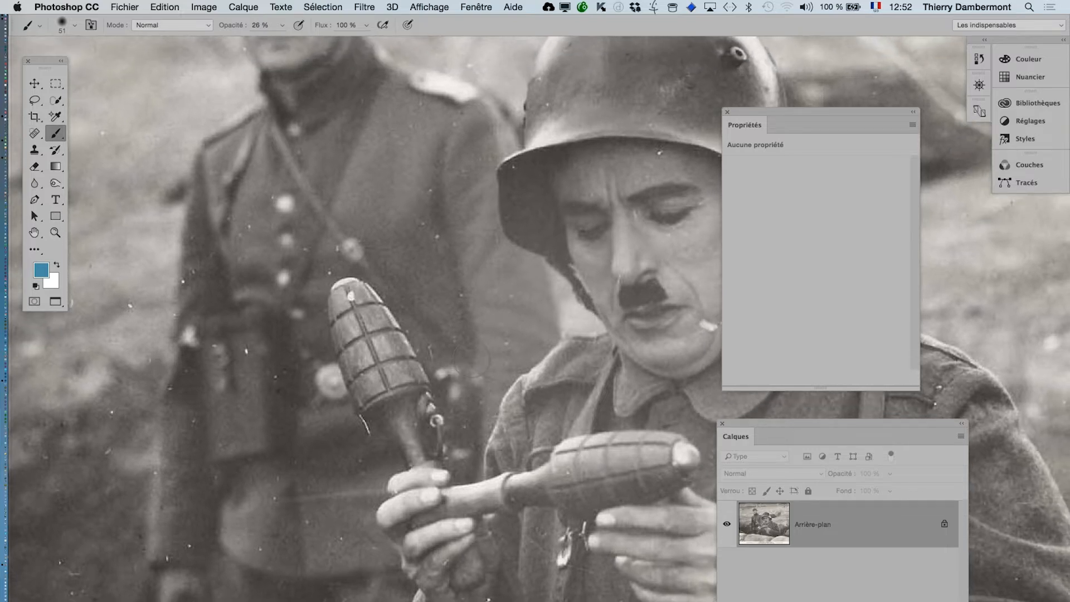
Show the Historique panel, detach it over the image and enlarge it
click(476, 7)
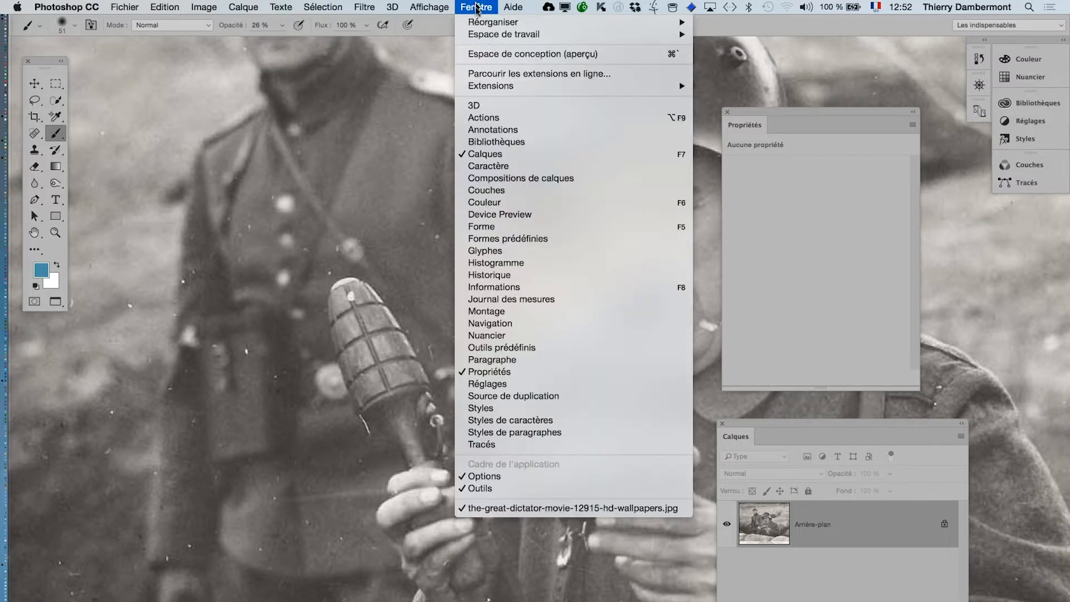
click(525, 275)
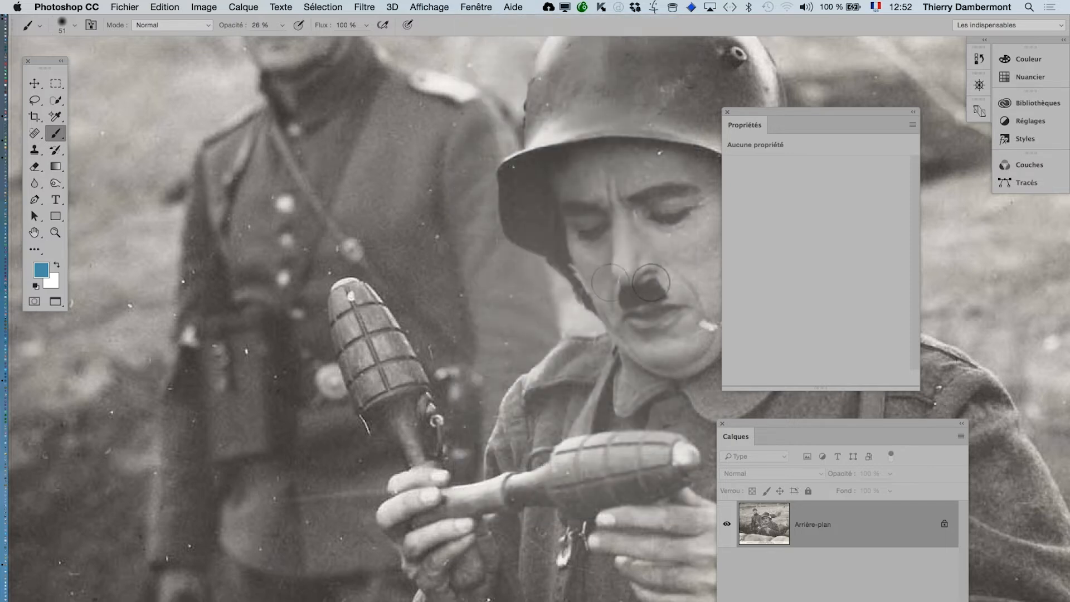
drag(856, 53, 467, 187)
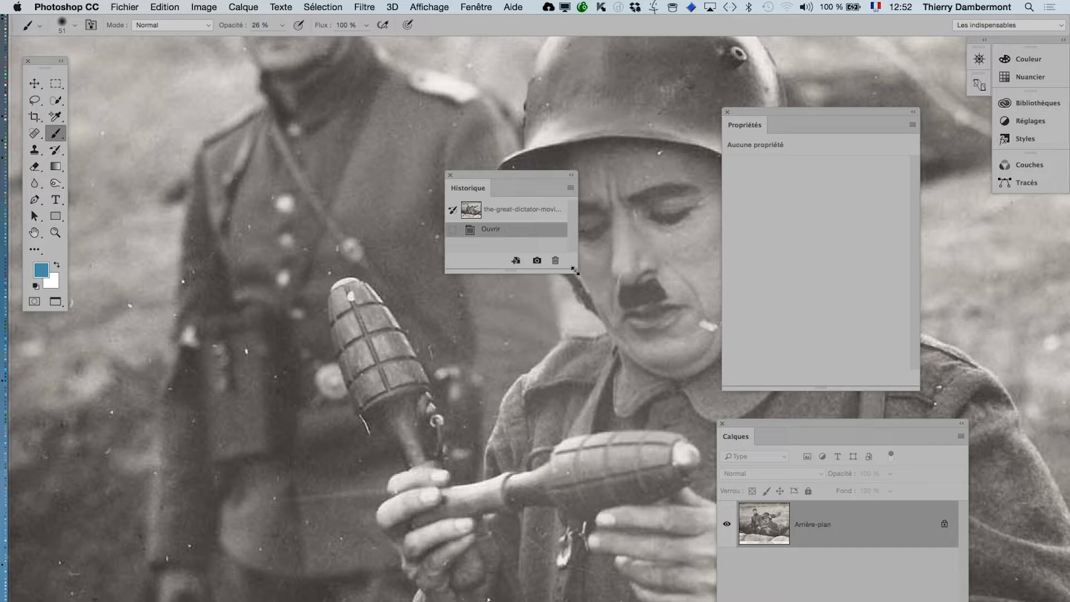
mouse_move(576, 271)
mouse_down()
mouse_move(654, 514)
mouse_move(715, 510)
mouse_up()
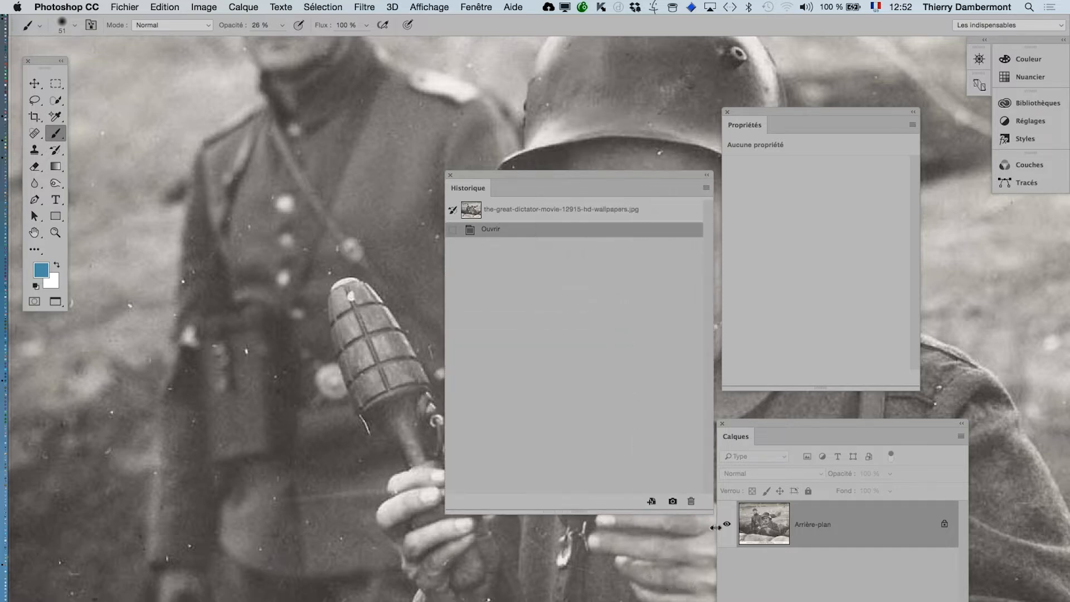
Activate the Move tool, then close the Propriétés panel and reposition the Calques and Historique panels to free the image
click(34, 83)
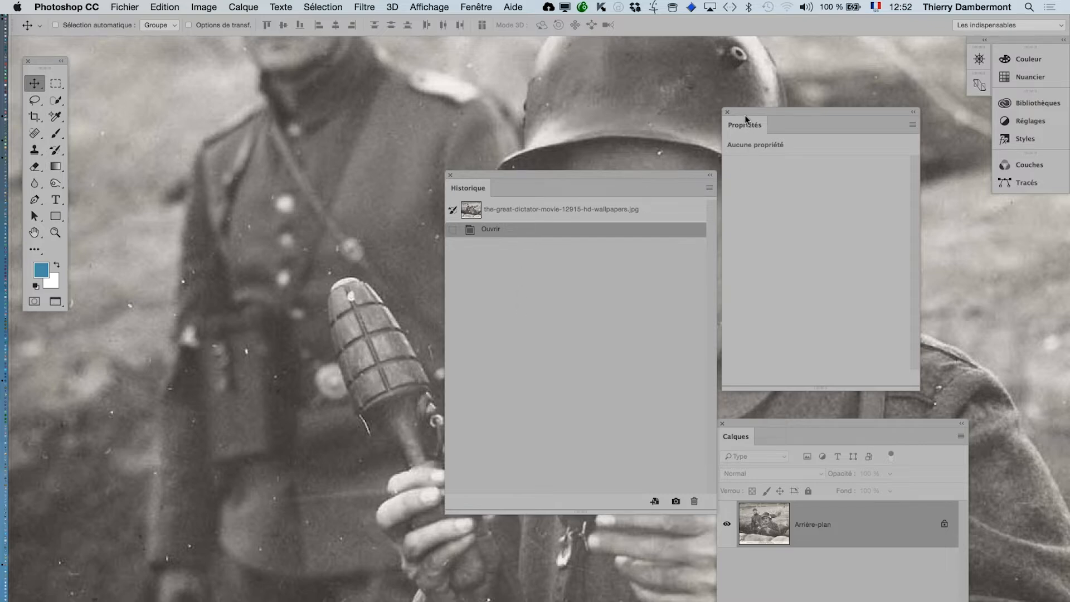
drag(745, 121, 65, 398)
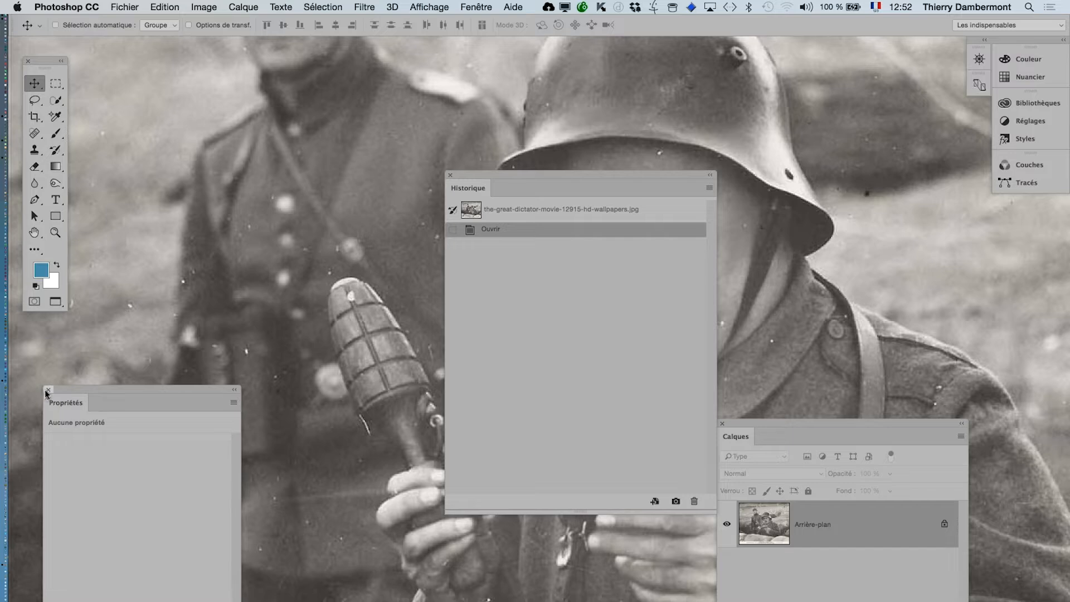
click(49, 390)
drag(737, 425, 799, 446)
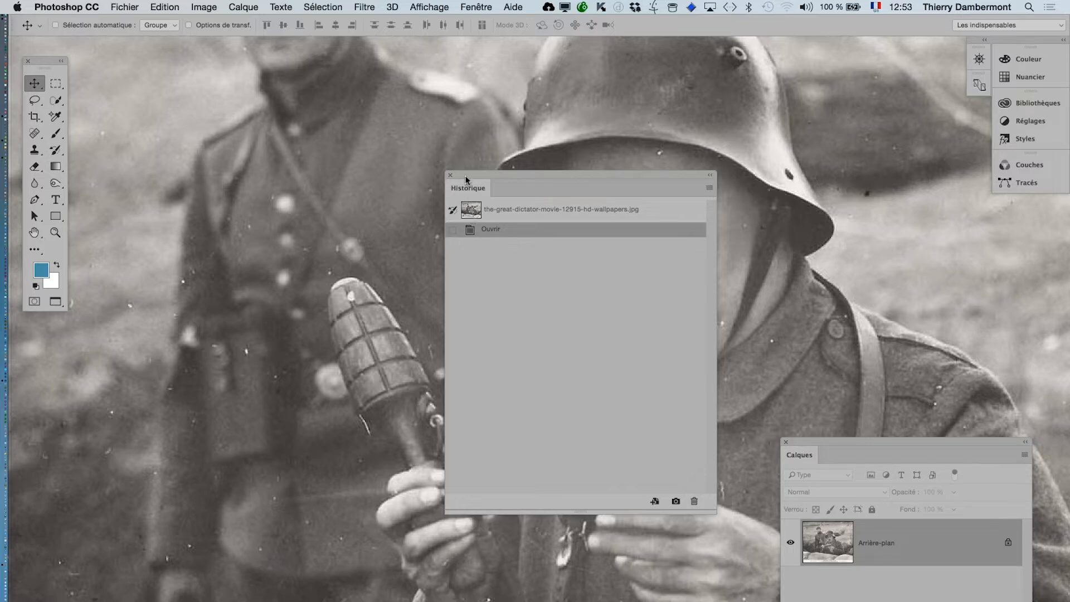
drag(466, 179, 664, 77)
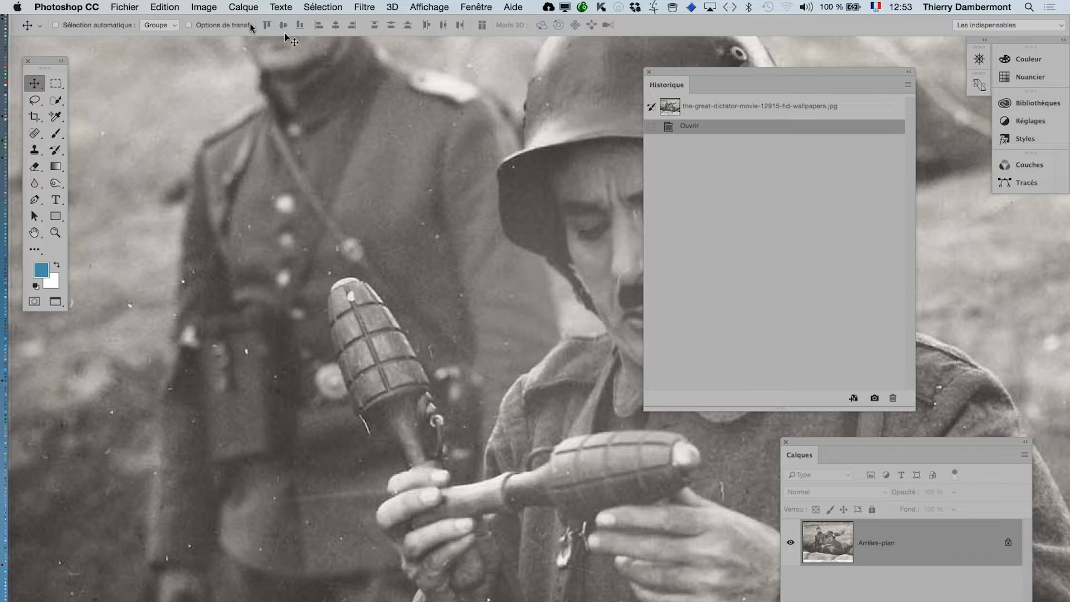
Set the number of history states (Etats d'historique) to 689 in the performance preferences
click(90, 6)
mouse_move(98, 47)
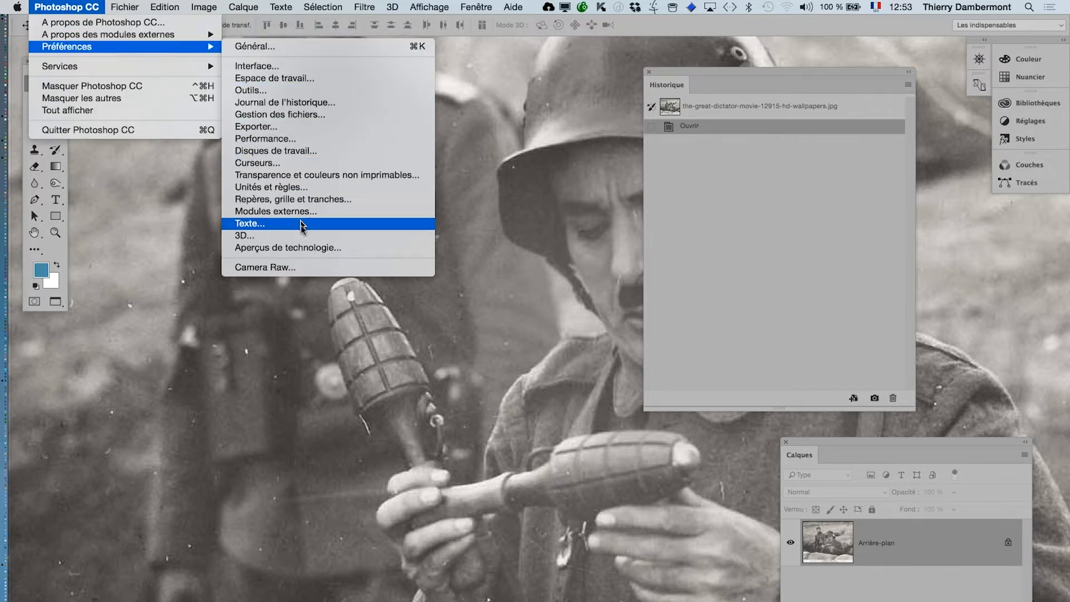
click(288, 139)
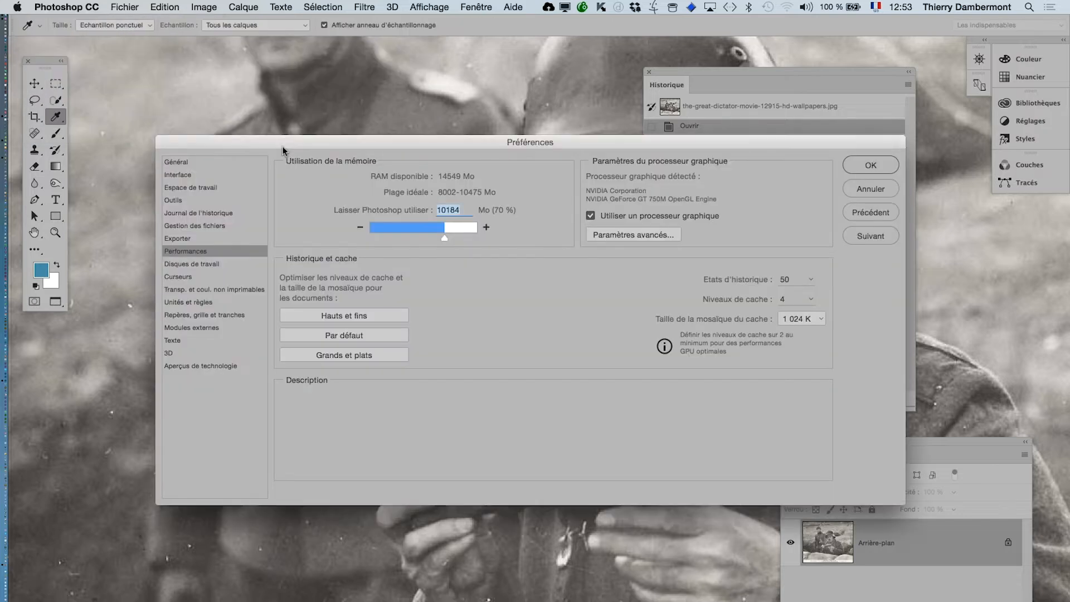
mouse_move(497, 287)
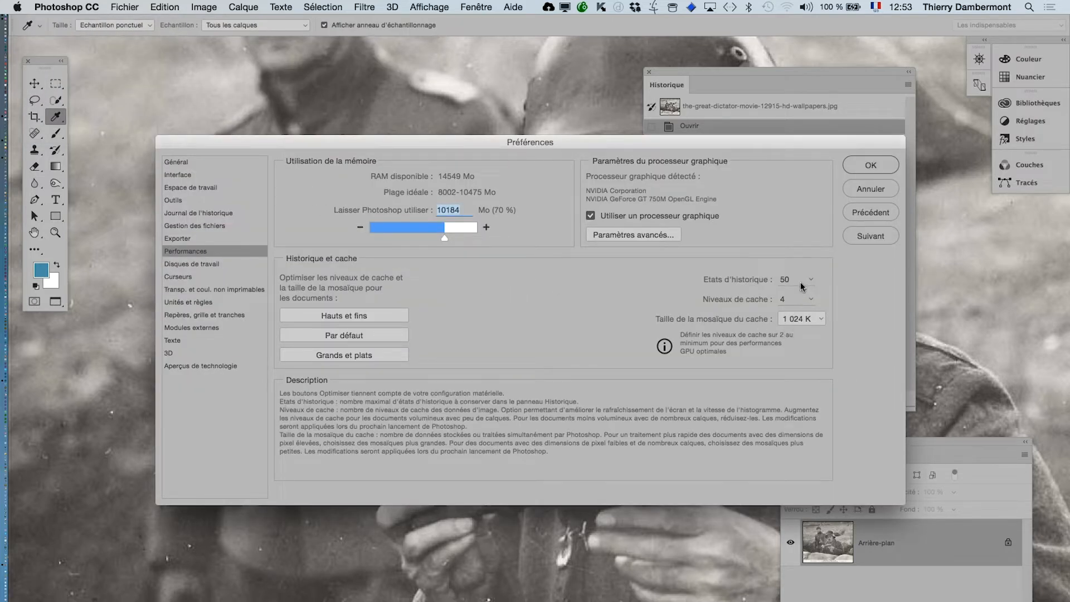
key(alt)
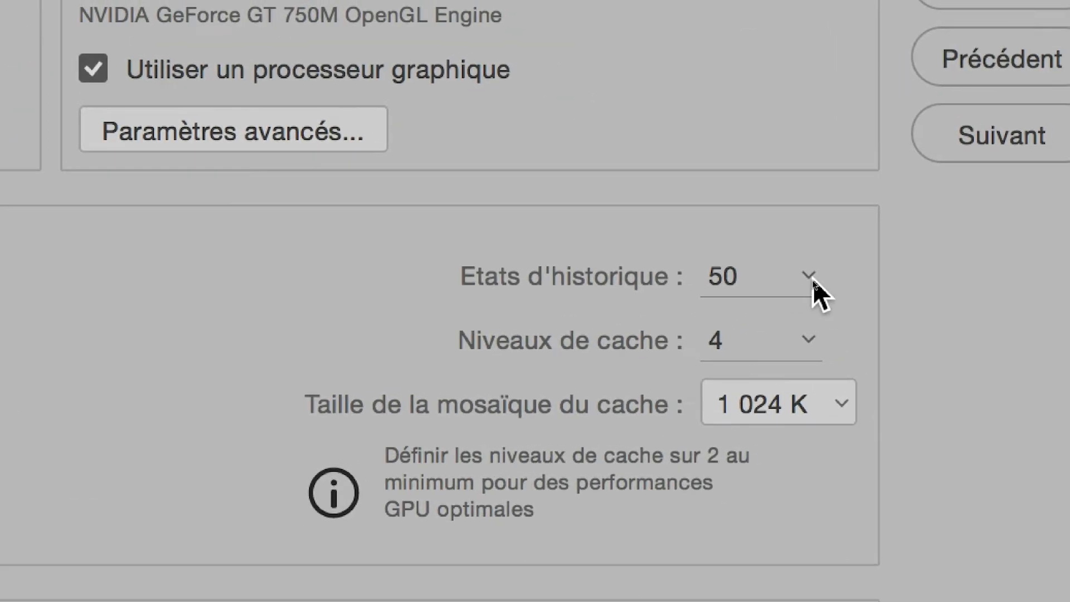
click(811, 278)
drag(810, 328, 836, 298)
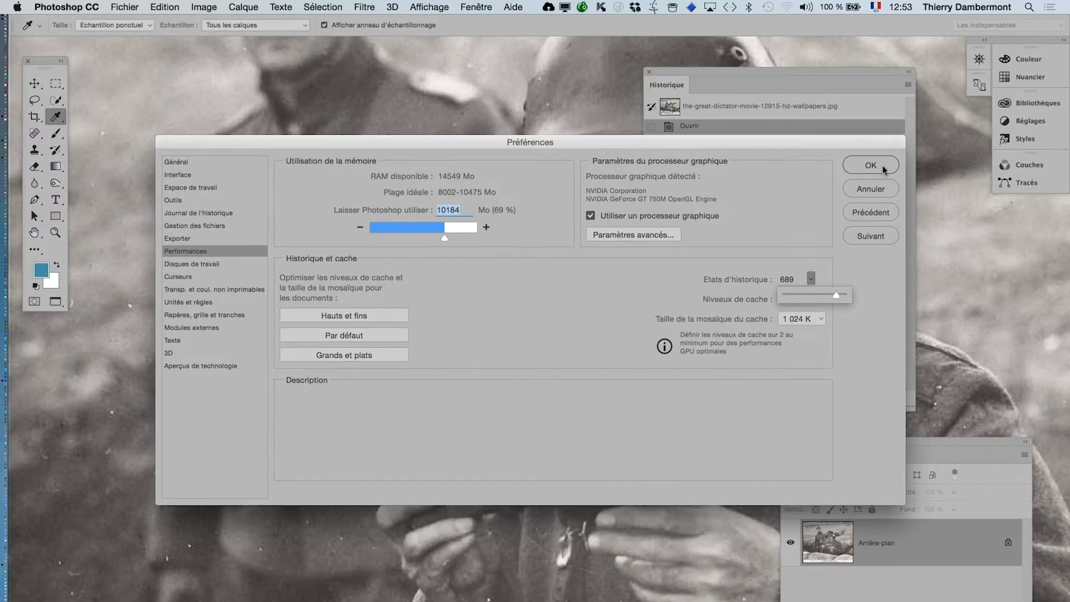
click(878, 166)
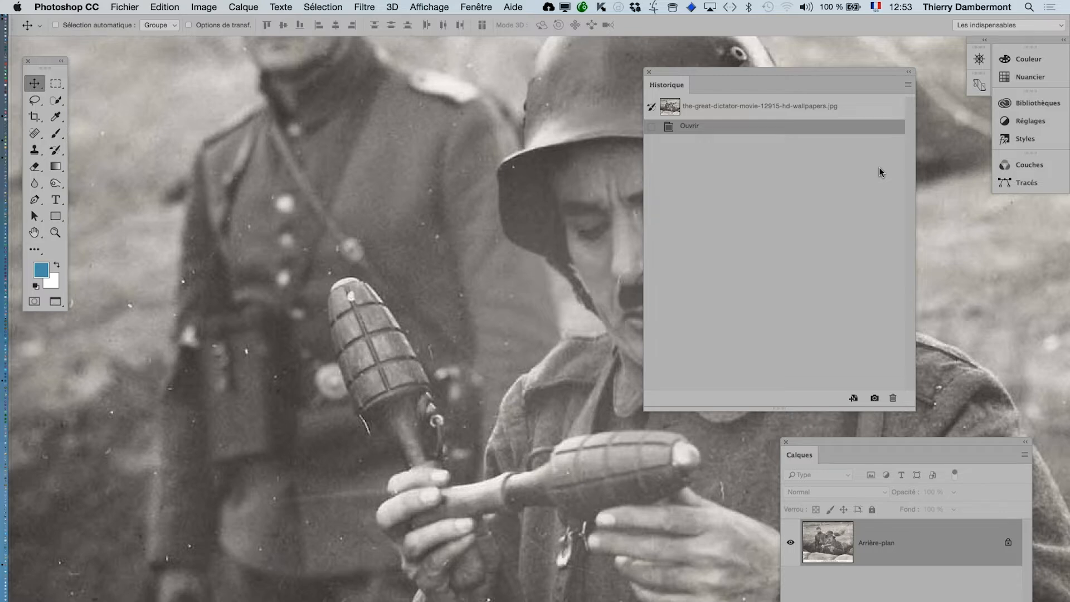
Reopen the performance preferences to check the history states setting, and return to the image with the Move tool
click(76, 7)
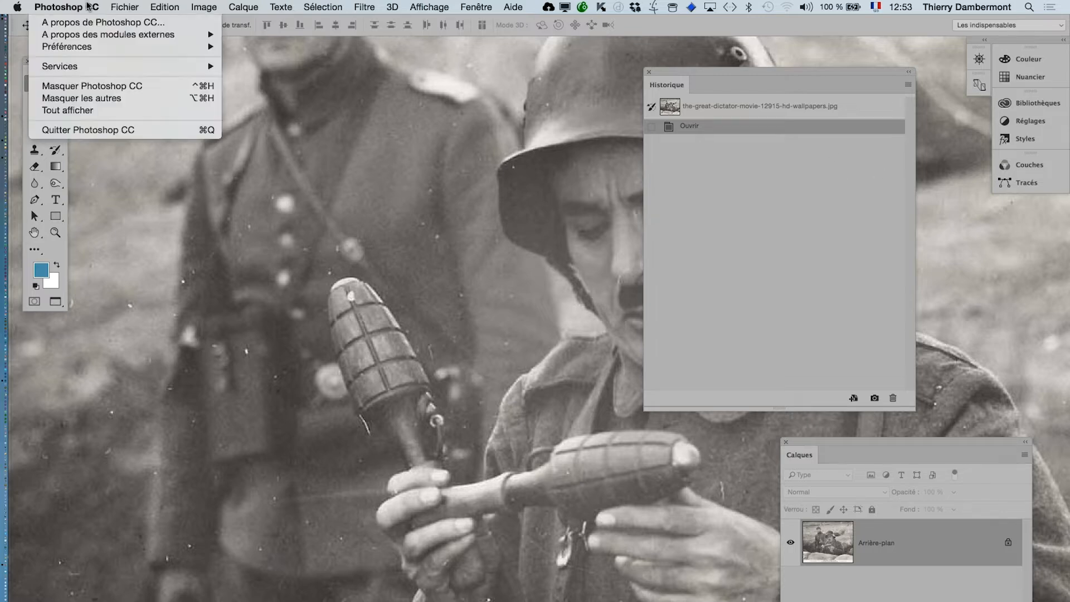
mouse_move(89, 48)
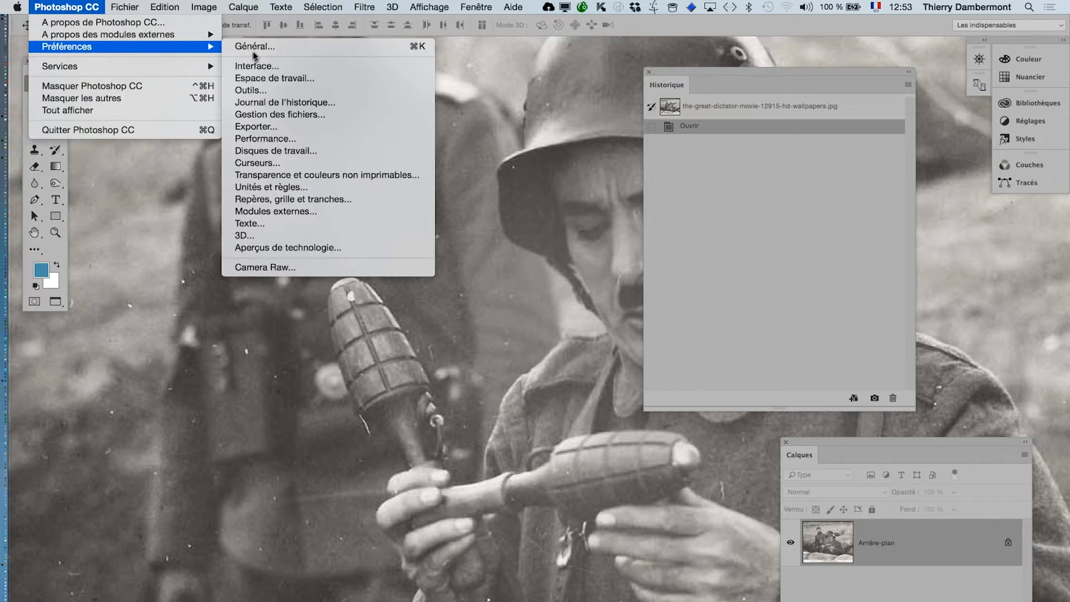
click(300, 141)
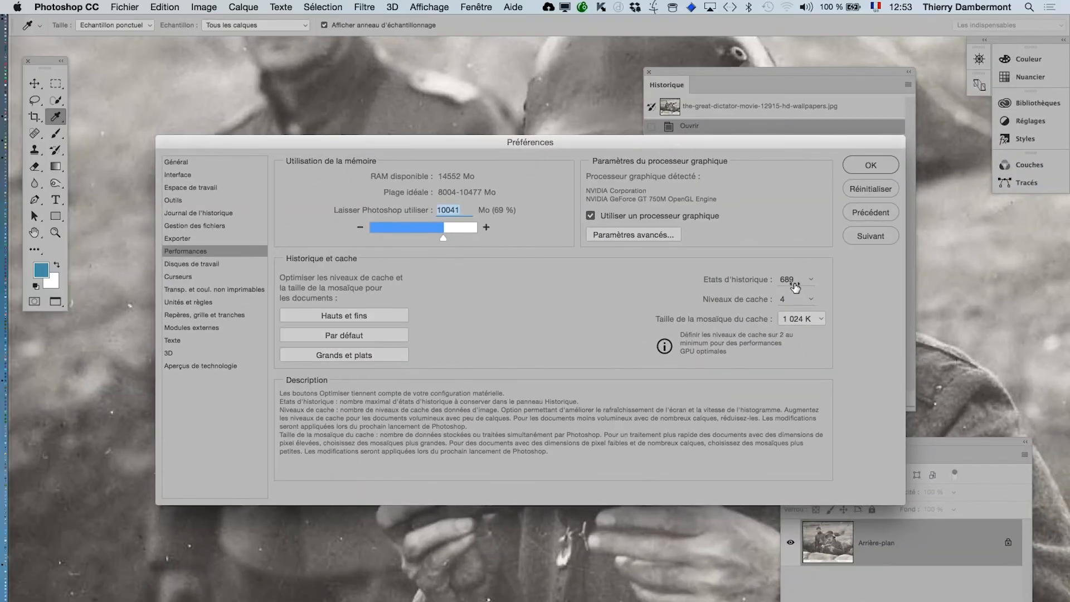
click(863, 166)
key(v)
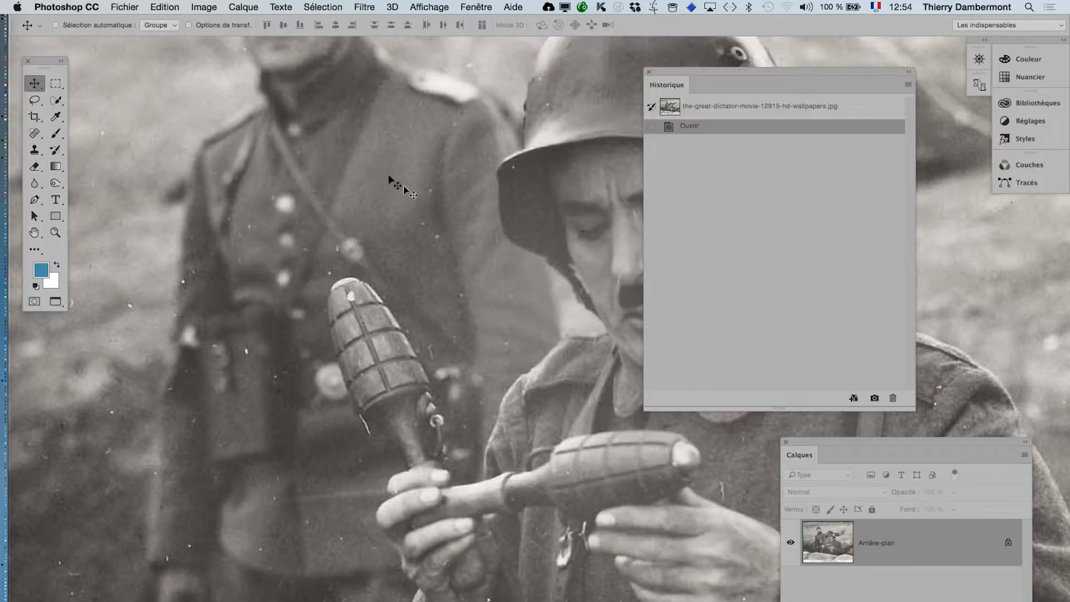
Apply the Antipoussière noise filter with a radius of 2 pixels, moving the Historique panel and the dialog aside and toggling the preview
click(373, 5)
mouse_move(389, 160)
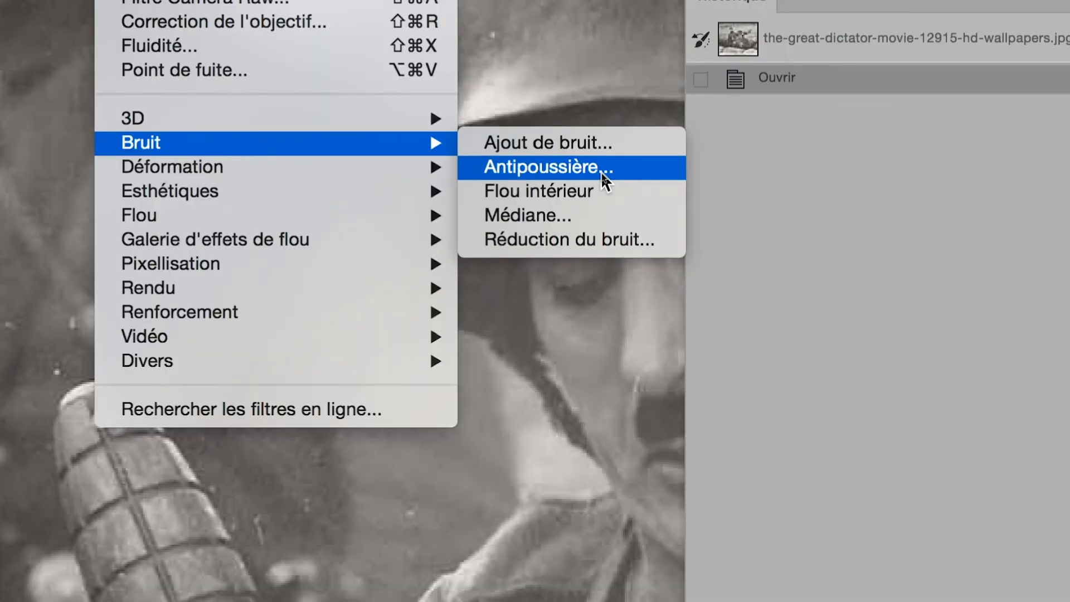
click(601, 167)
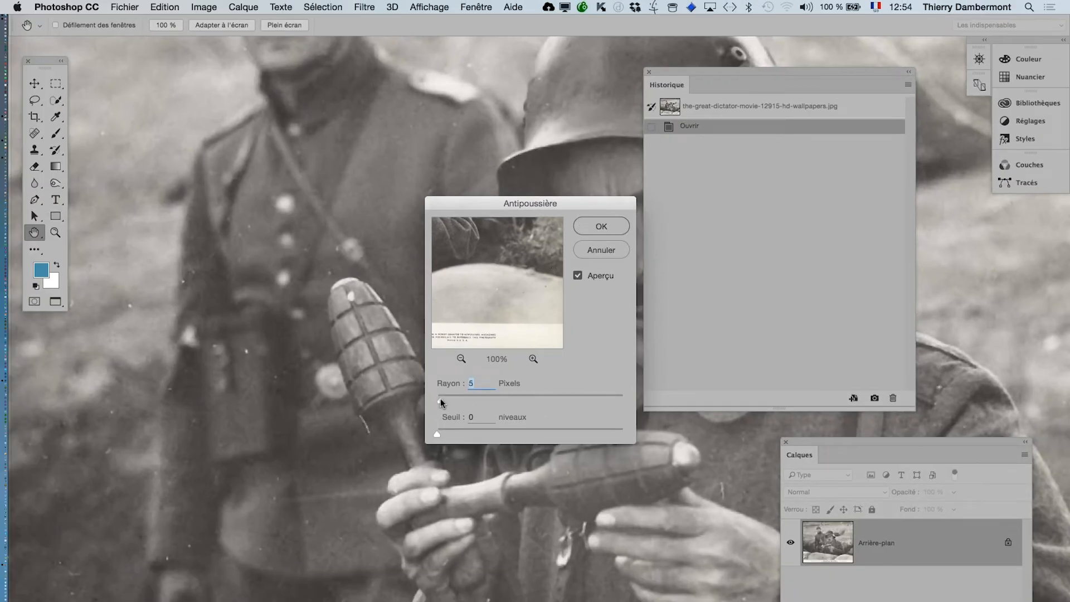
drag(441, 402, 439, 402)
drag(699, 78, 408, 492)
drag(313, 502, 106, 536)
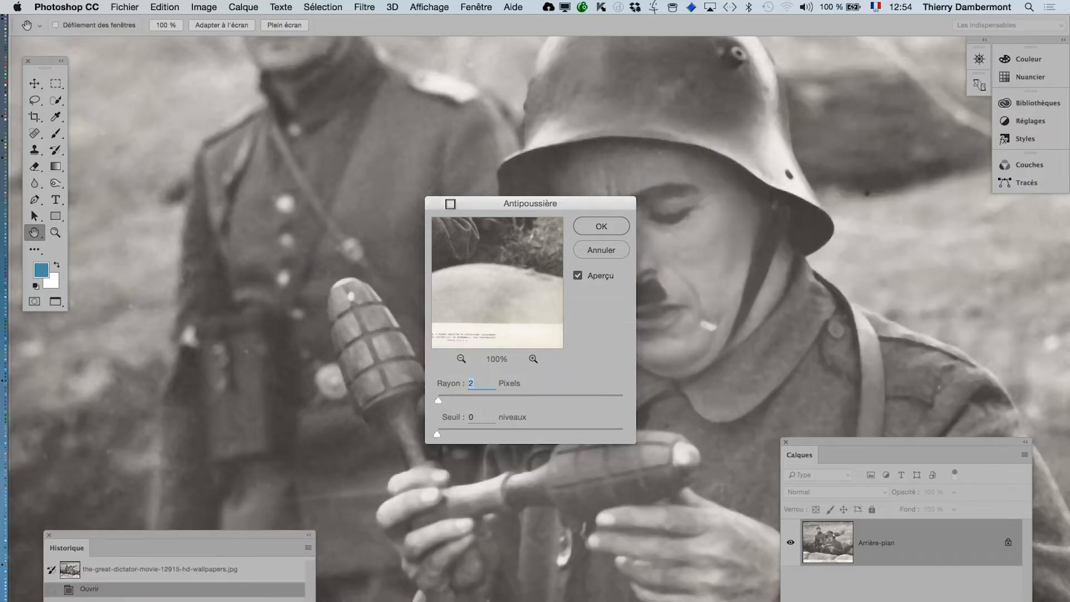
drag(442, 206, 848, 161)
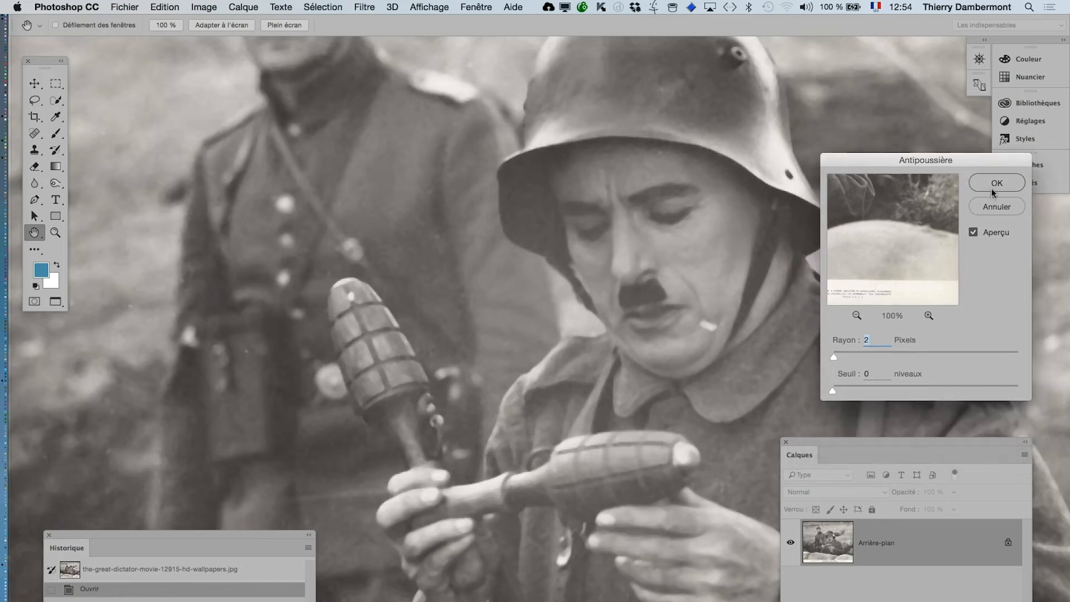
click(974, 233)
click(984, 183)
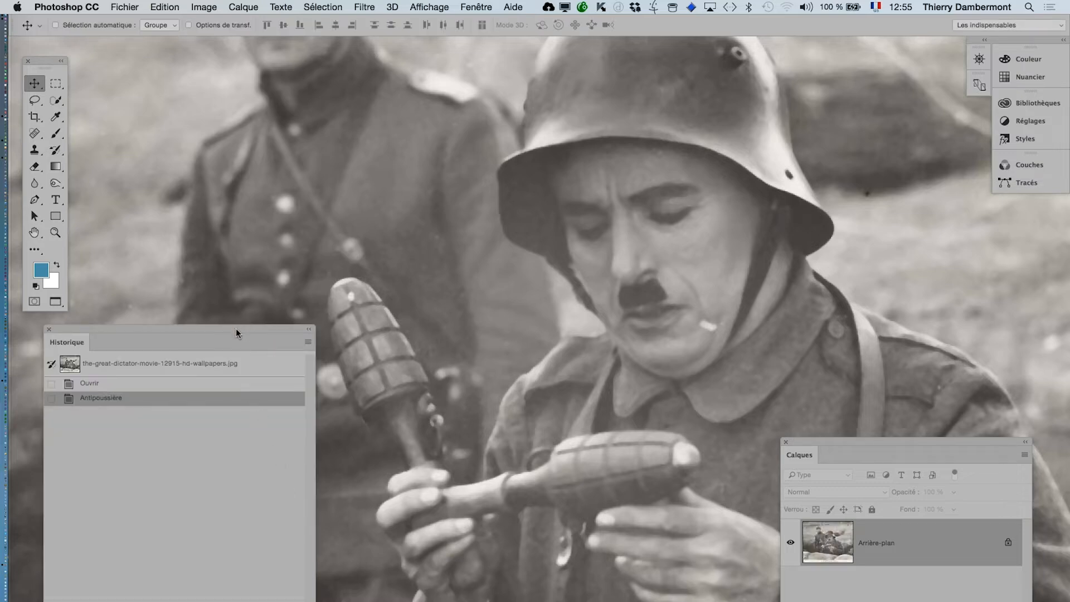
Shrink the Historique panel and reposition it so that it leaves the grenades uncovered
drag(237, 334, 283, 159)
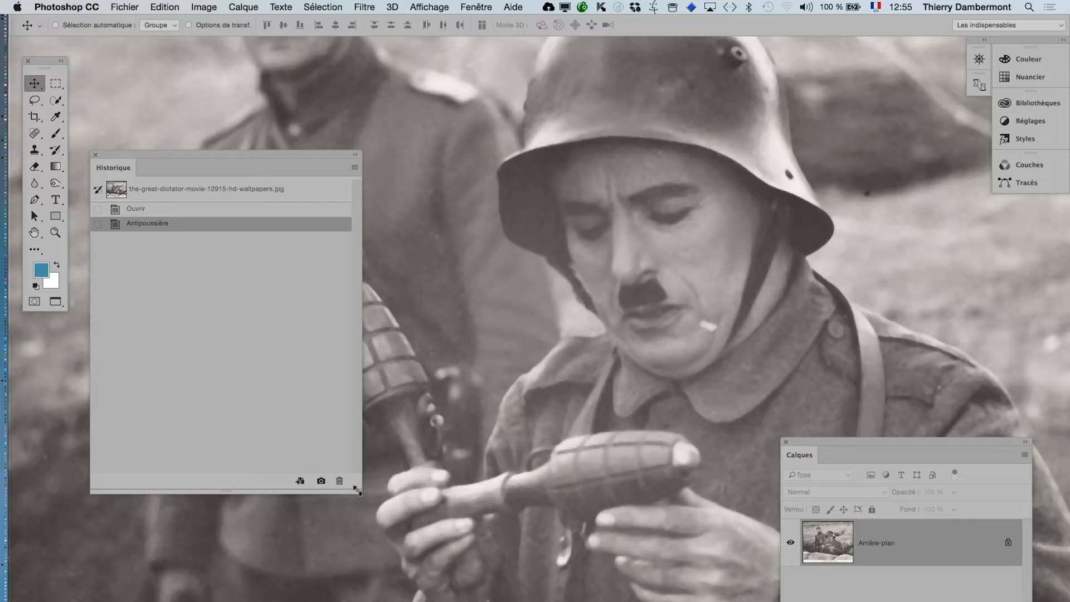
drag(357, 491, 272, 478)
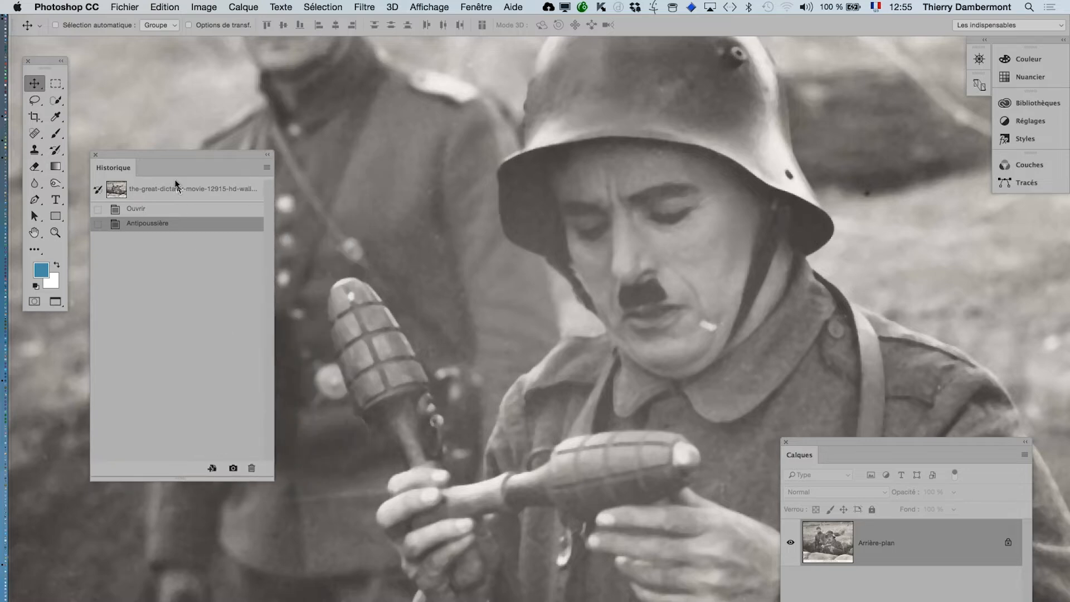
drag(172, 155, 167, 302)
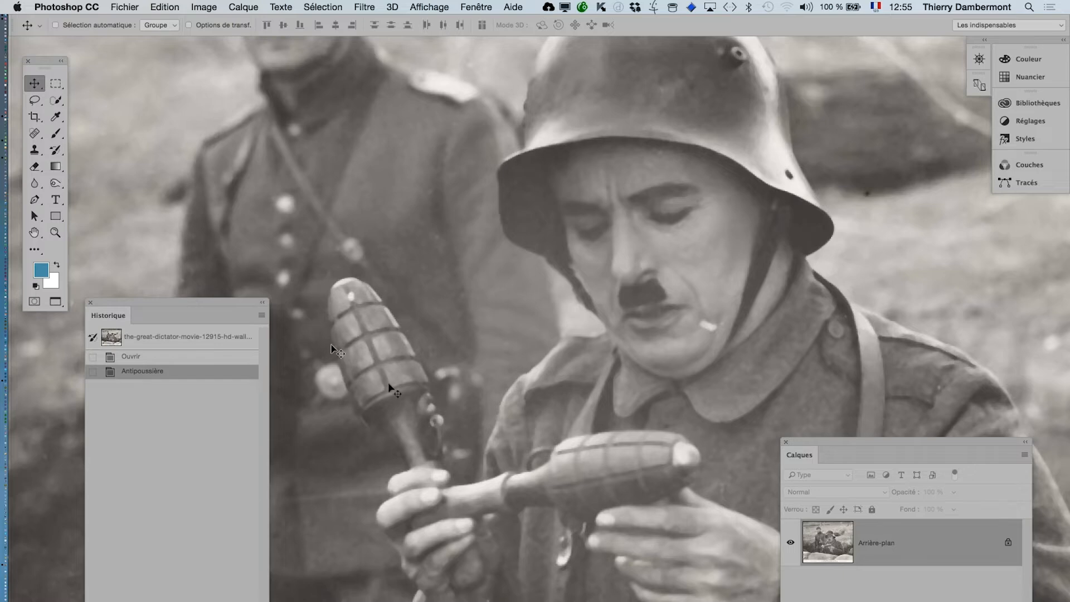
Examine the effect of the Antipoussière filter on the face, the grenades and the uniforms
scroll(446, 415, down, 1)
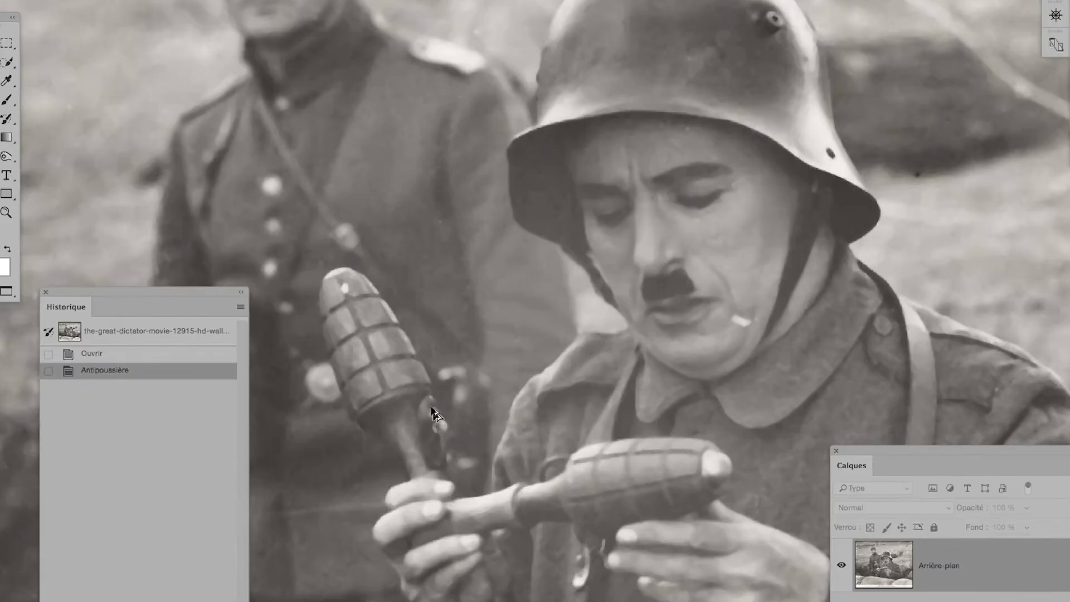
scroll(289, 196, down, 5)
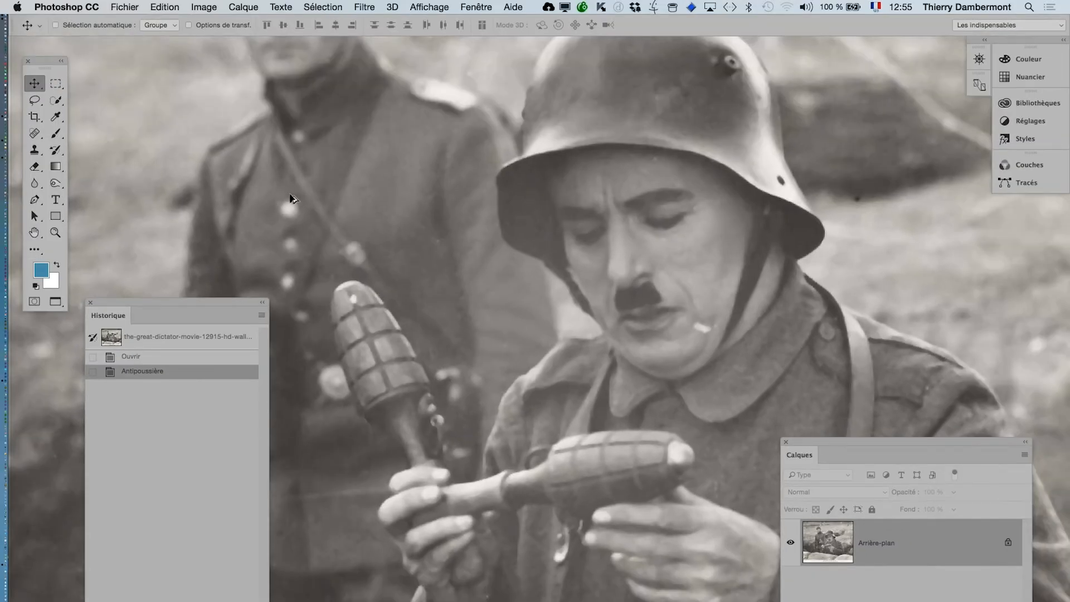
scroll(289, 202, down, 2)
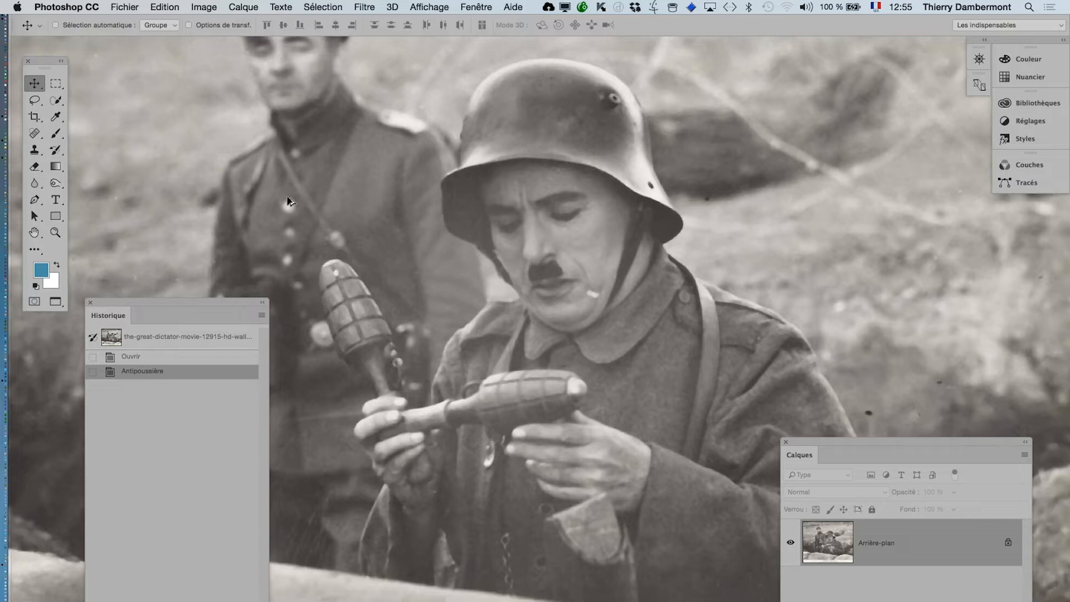
scroll(419, 277, left, 5)
scroll(419, 277, down, 2)
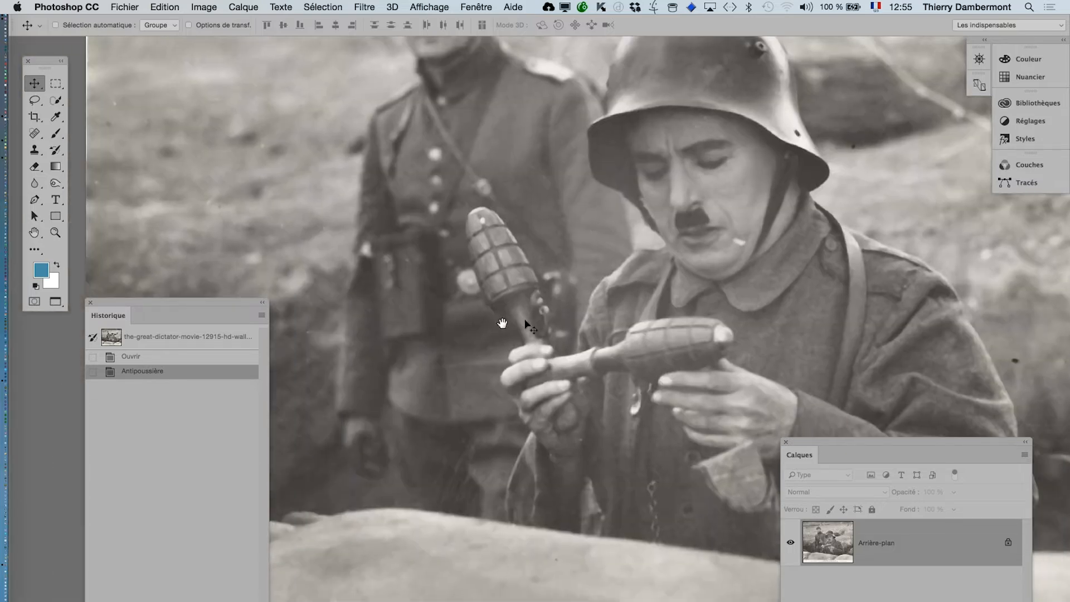
scroll(653, 350, up, 3)
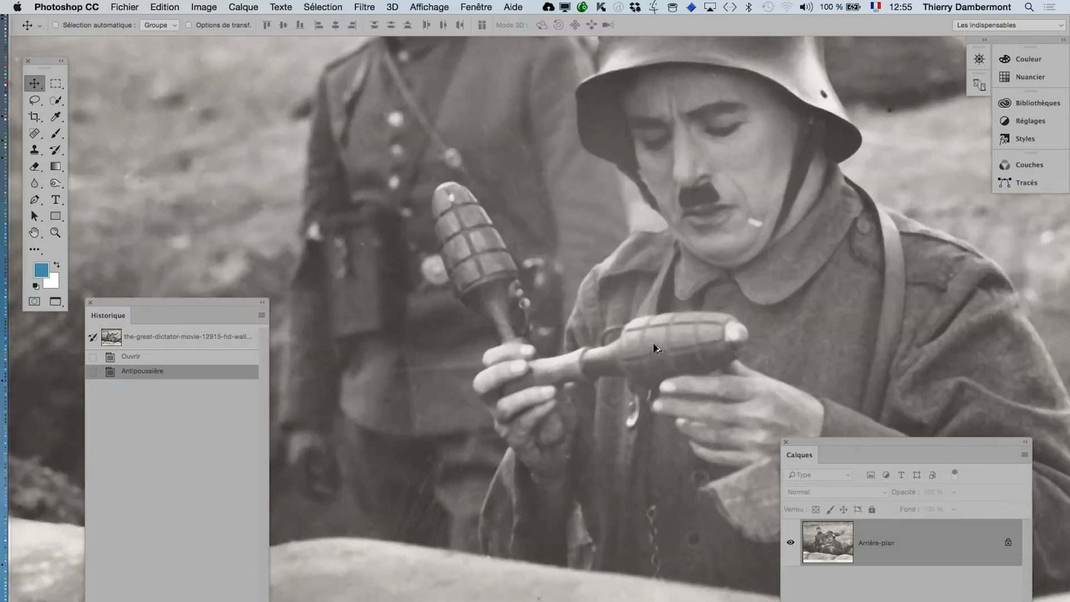
scroll(657, 347, down, 1)
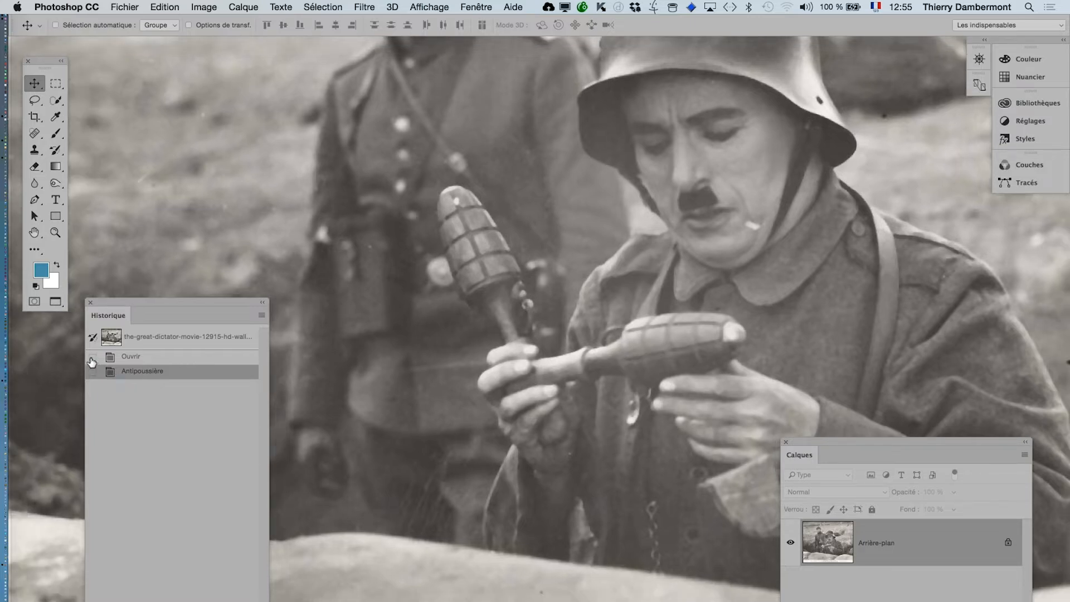
Reposition and shorten the Historique panel, and set the Ouvrir state as the source for the History Brush
drag(116, 302, 207, 136)
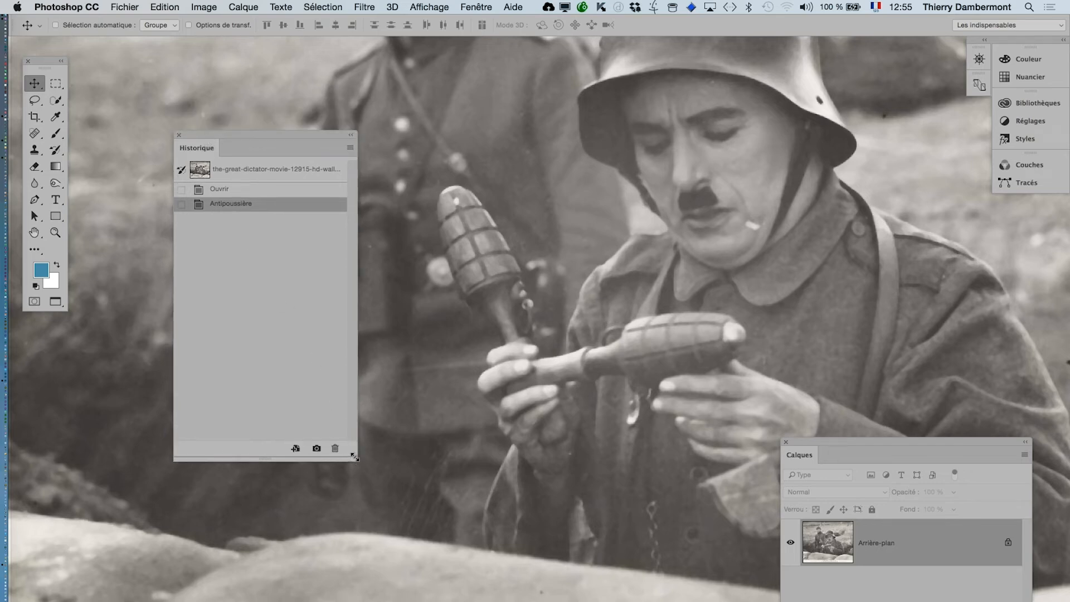
drag(355, 457, 337, 359)
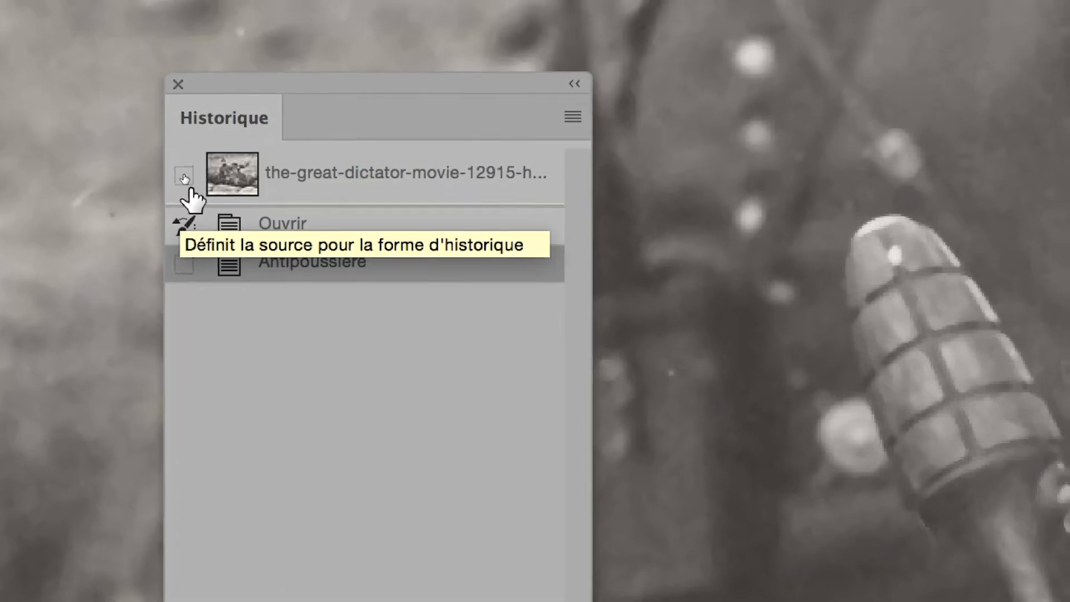
click(189, 142)
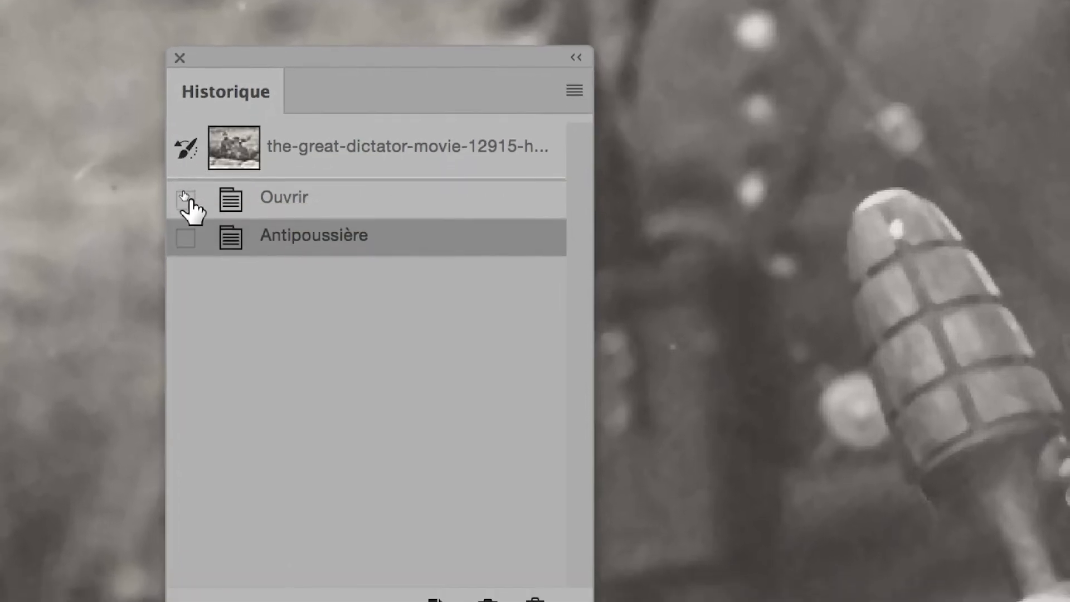
click(186, 198)
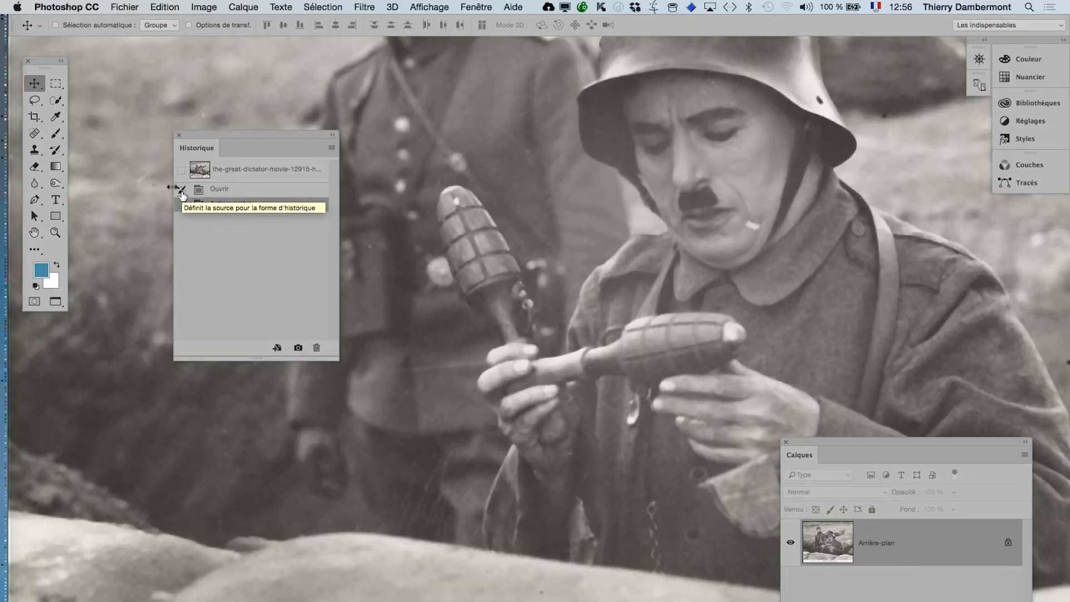
Restore the original detail on both grenades and the hand holding them using the History Brush at size 62
click(54, 152)
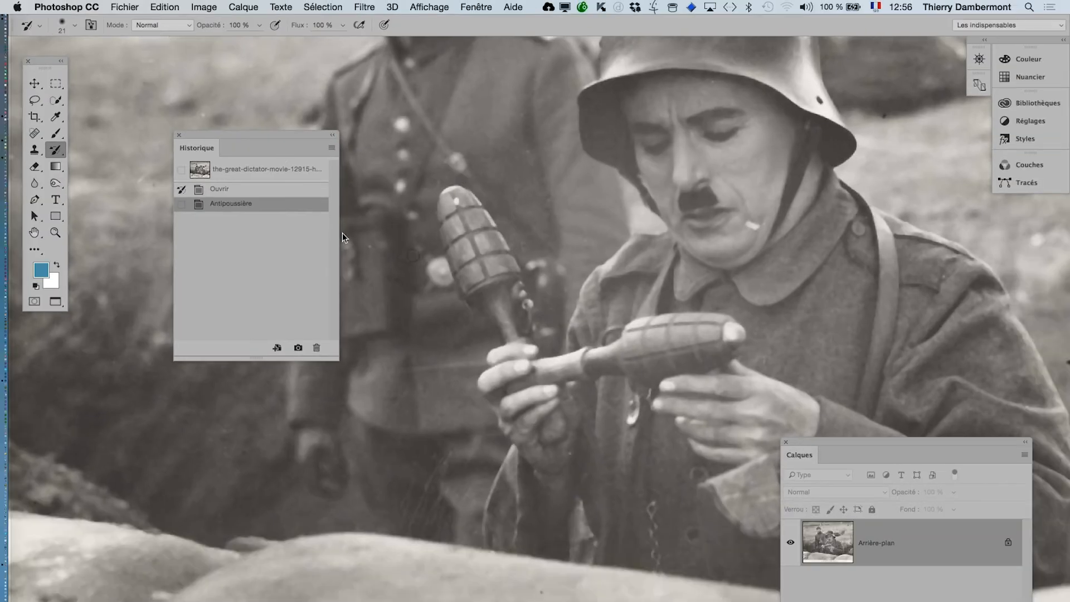
drag(489, 277, 521, 277)
scroll(507, 271, up, 1)
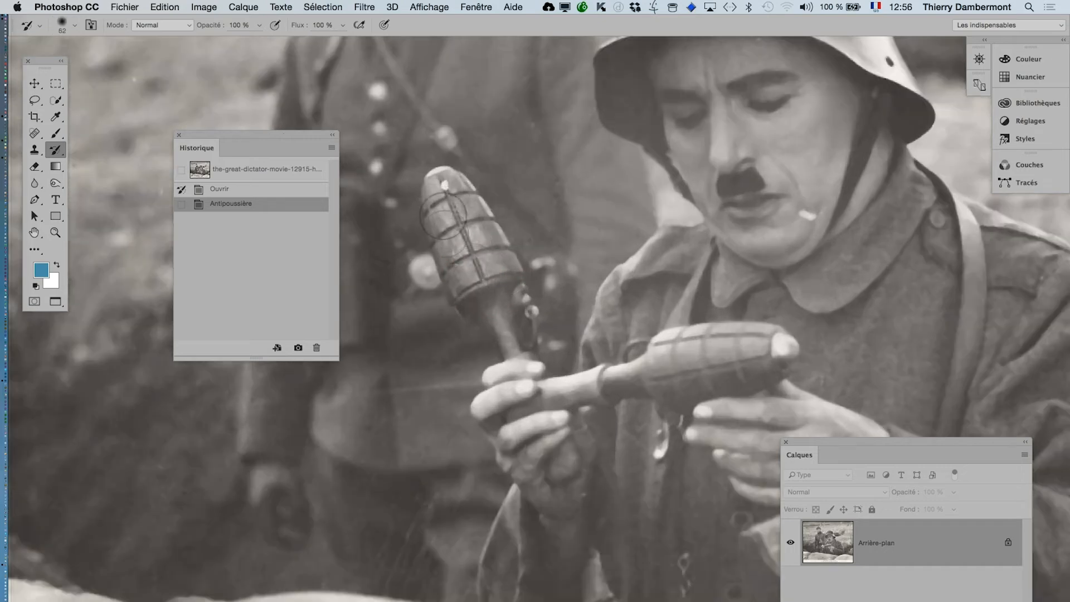
mouse_move(444, 217)
mouse_down()
mouse_move(493, 245)
mouse_move(512, 312)
mouse_move(529, 328)
mouse_move(496, 323)
mouse_up()
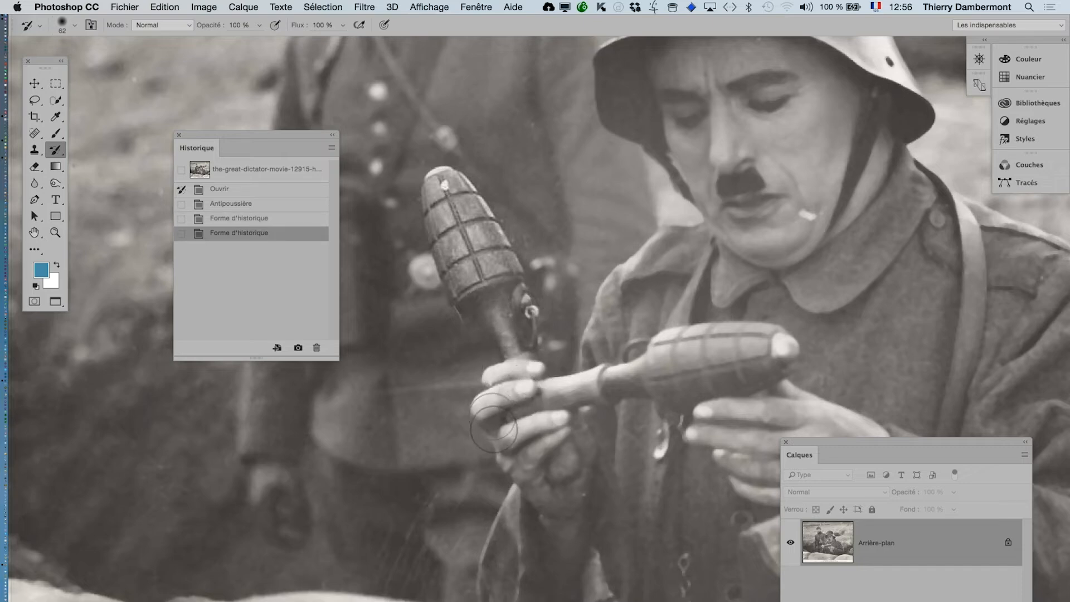
mouse_move(494, 429)
mouse_down()
mouse_move(541, 422)
mouse_move(577, 395)
mouse_move(640, 384)
mouse_move(708, 345)
mouse_move(775, 350)
mouse_move(756, 381)
mouse_move(669, 393)
mouse_up()
alt+super+click(659, 403)
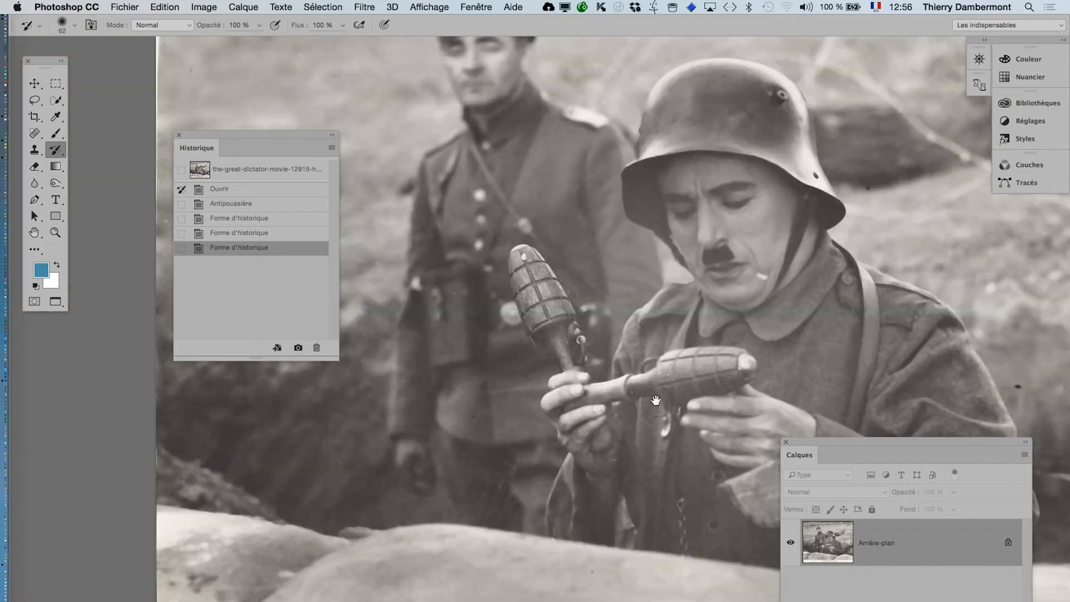
Move the Calques panel off the coat, enlarge the History Brush to 125 and undo the trial stroke made with it
drag(801, 444, 894, 471)
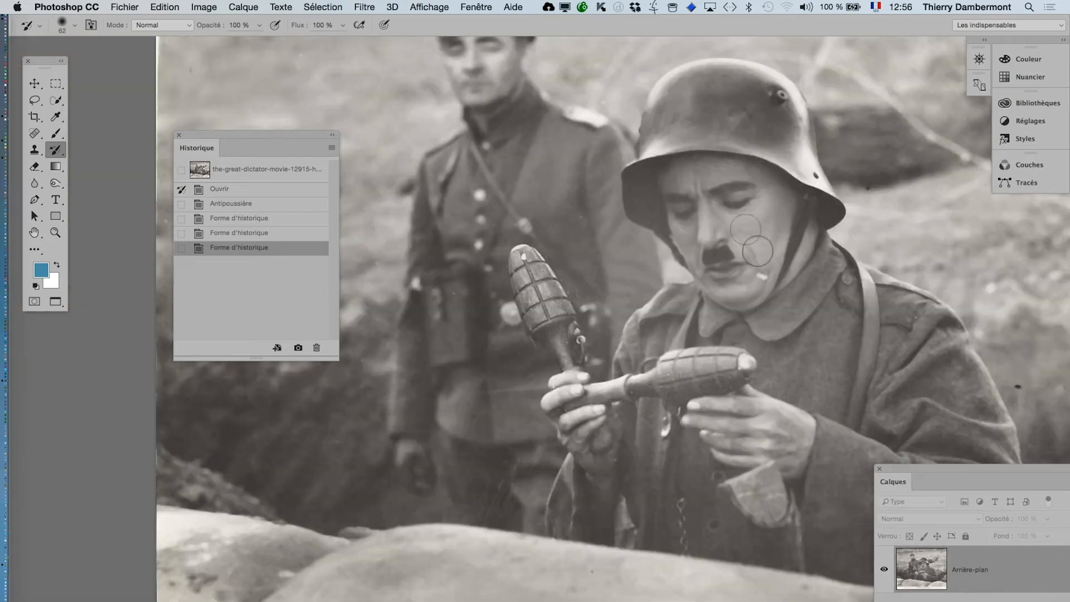
drag(769, 264, 830, 257)
drag(713, 291, 725, 292)
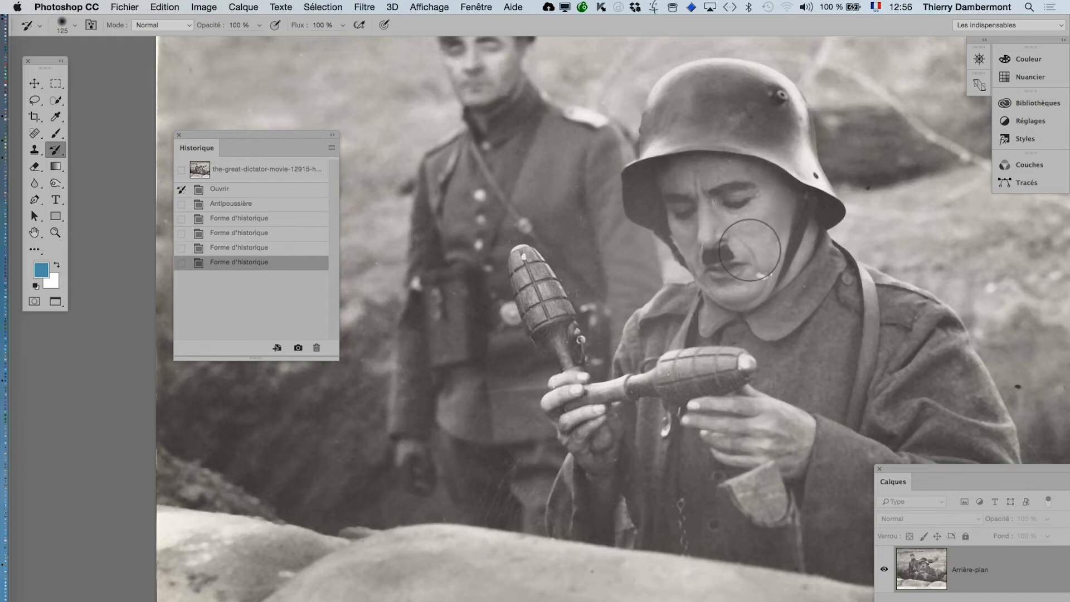
super+click(748, 245)
key(super+z)
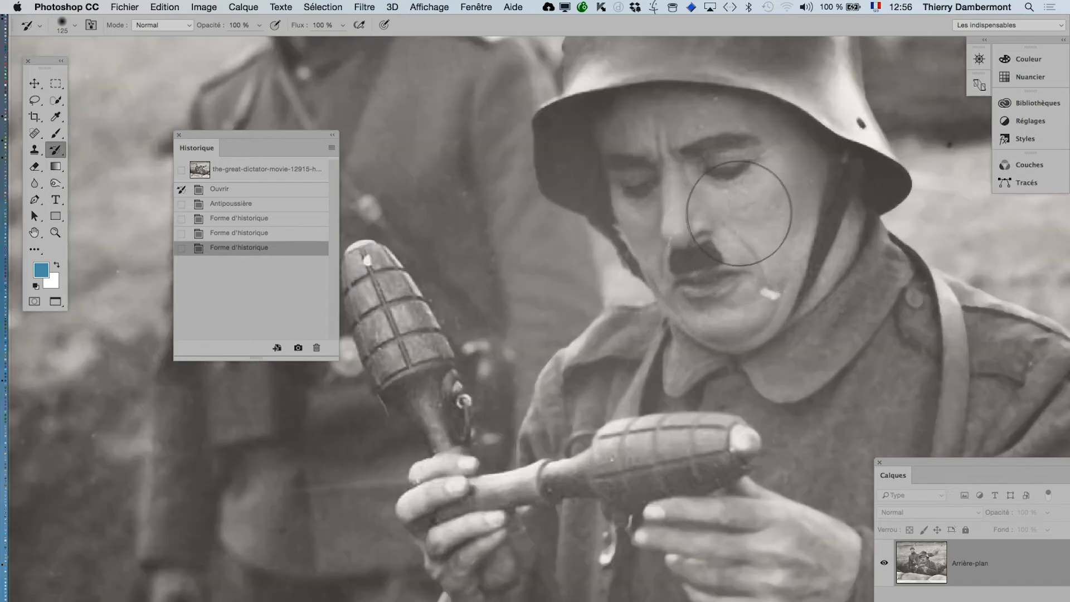
Paint the original detail back onto the foreground soldier's face and hands with the History Brush
mouse_move(633, 144)
mouse_down()
mouse_move(645, 203)
mouse_move(681, 239)
mouse_move(689, 268)
mouse_up()
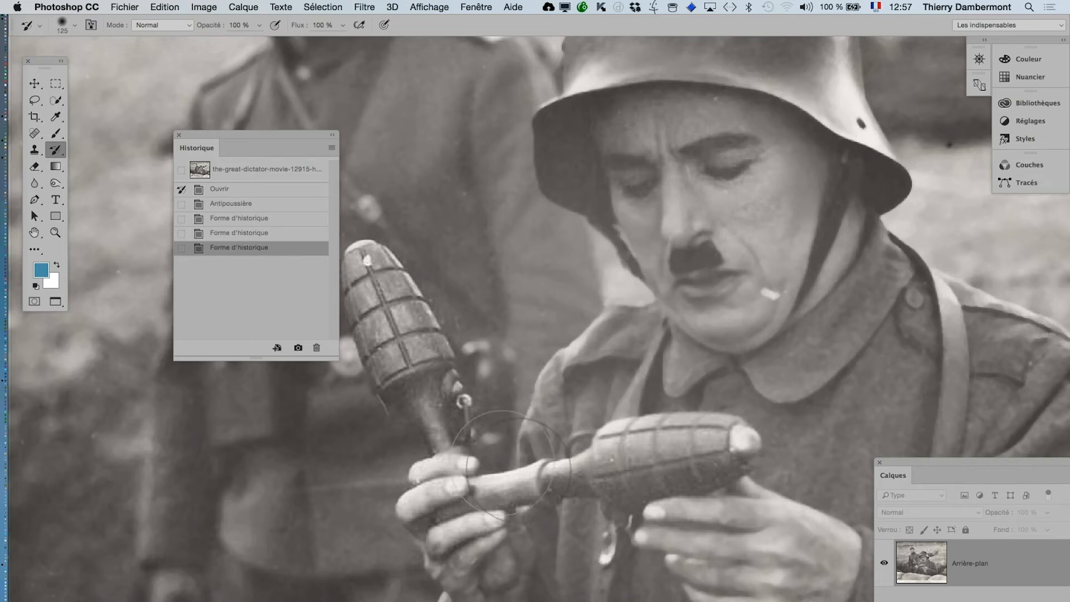
mouse_move(649, 532)
mouse_down()
mouse_move(683, 546)
mouse_move(753, 557)
mouse_up()
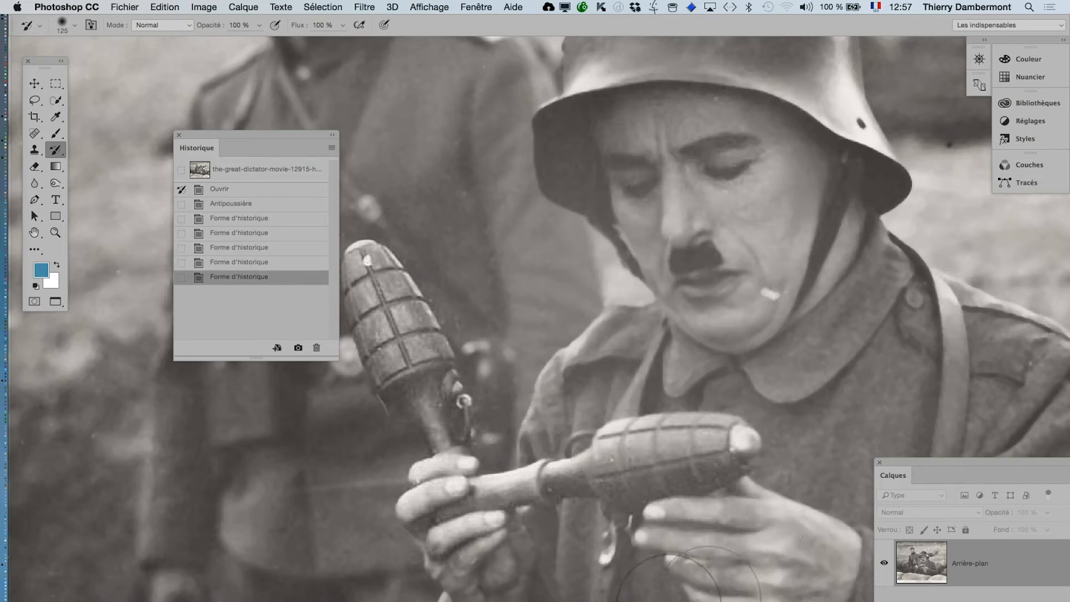
drag(491, 560, 479, 531)
mouse_move(772, 563)
mouse_down()
mouse_move(781, 546)
mouse_move(752, 552)
mouse_up()
alt+click(464, 422)
alt+click(478, 431)
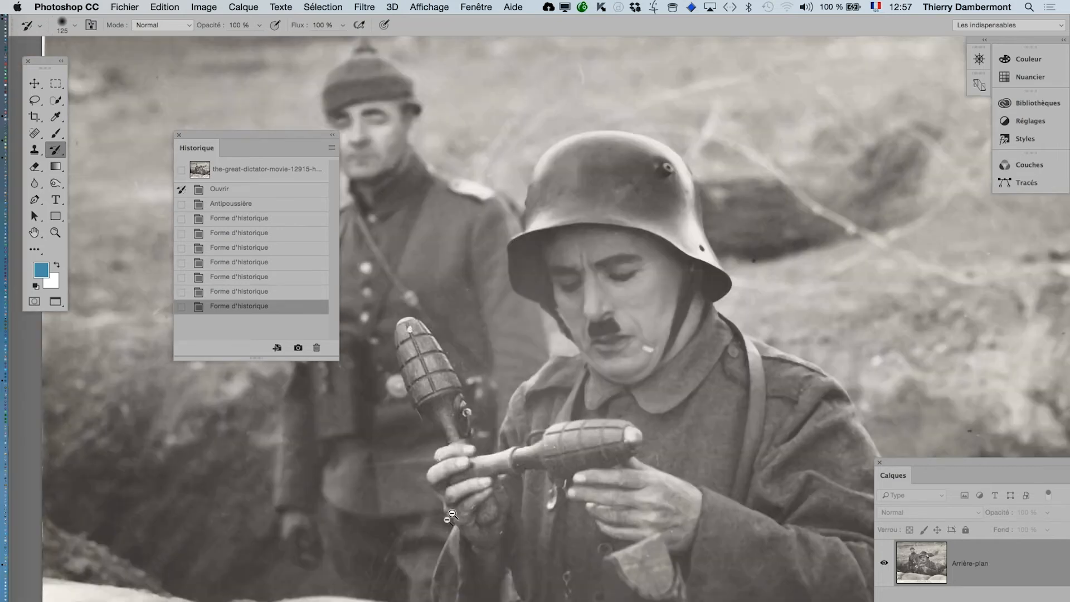
Restore detail on the hand, chin, collar and helmet with the History Brush, undoing the last stroke
drag(439, 484, 471, 528)
mouse_move(638, 347)
mouse_down()
mouse_move(587, 288)
mouse_move(589, 312)
mouse_up()
mouse_move(600, 358)
mouse_down()
mouse_move(618, 357)
mouse_move(582, 355)
mouse_up()
drag(556, 273, 547, 261)
drag(668, 177, 655, 194)
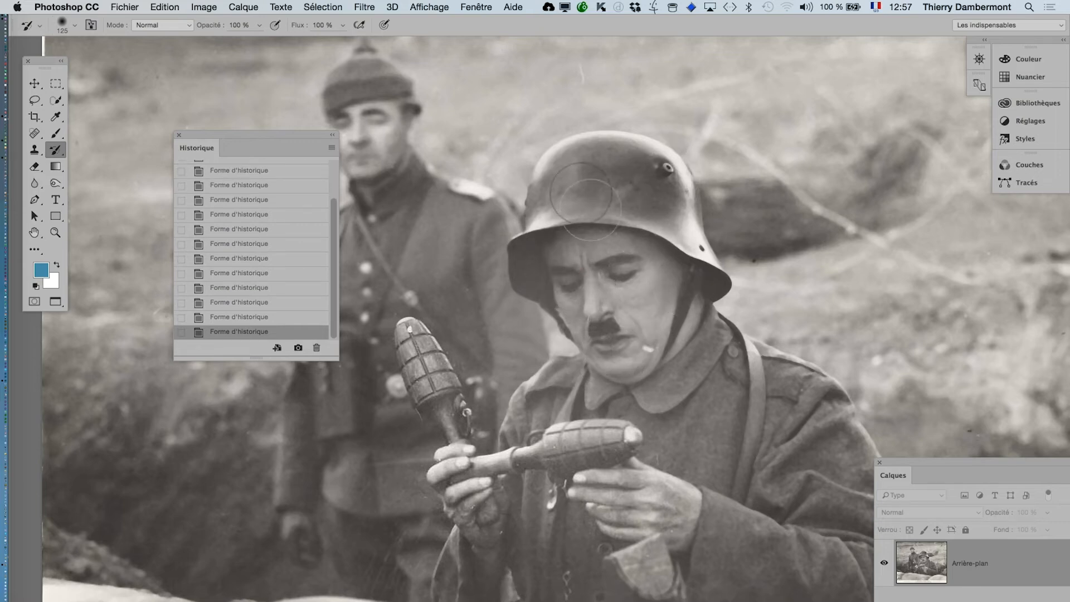
key(super+z)
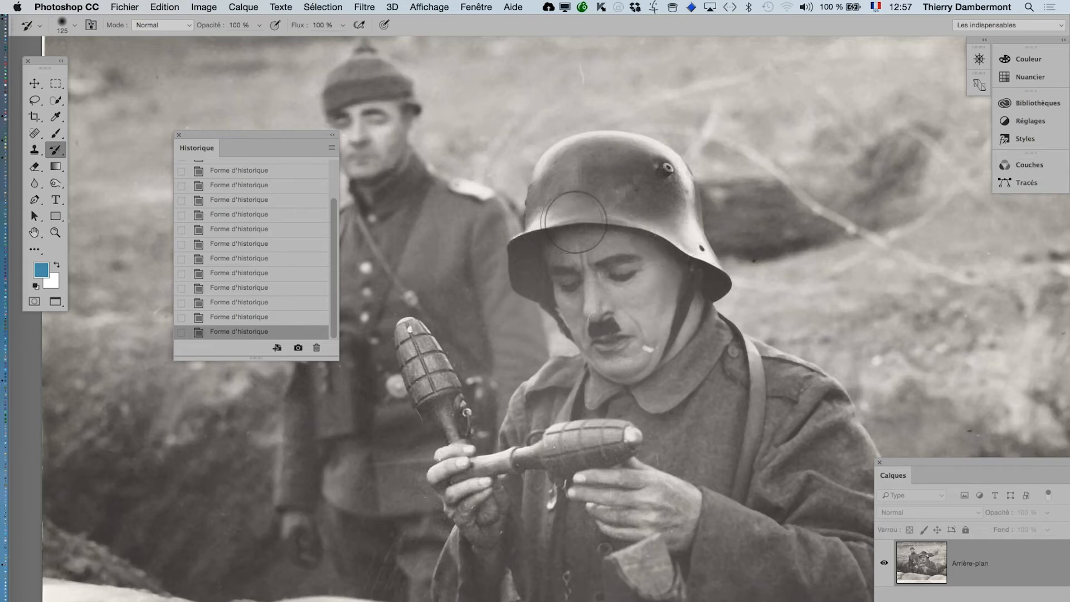
Restore detail on the foreground soldier's chin strap, coat and lower jacket, enlarging the History Brush to 184
drag(713, 277, 710, 307)
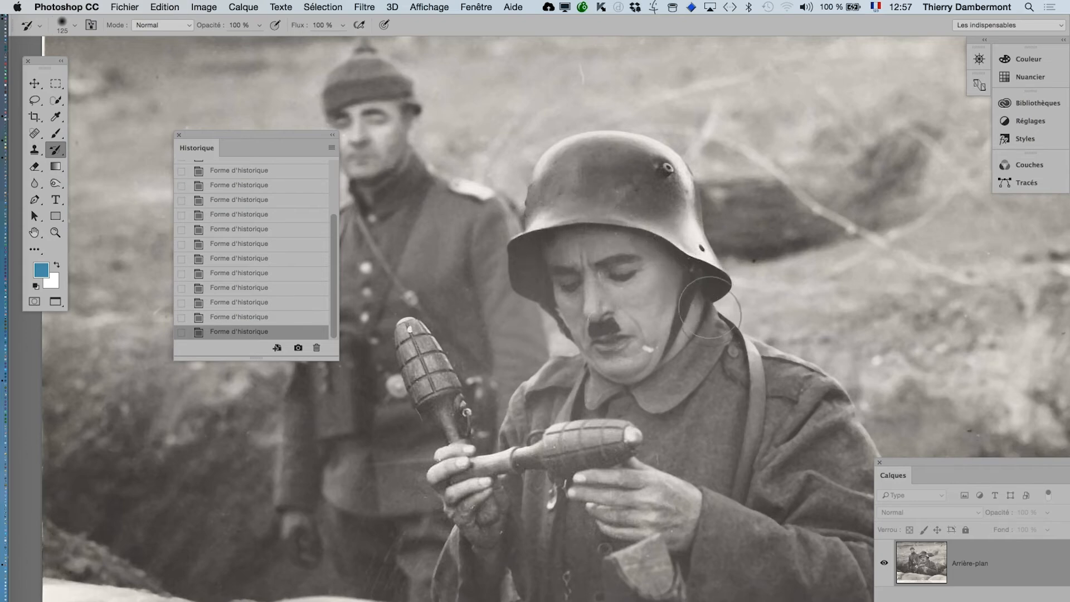
drag(719, 349, 691, 420)
drag(645, 325, 621, 236)
mouse_move(725, 435)
mouse_down()
mouse_move(696, 222)
mouse_move(682, 293)
mouse_move(703, 281)
mouse_move(735, 350)
mouse_move(648, 290)
mouse_move(806, 320)
mouse_move(729, 320)
mouse_up()
mouse_move(607, 249)
mouse_down()
mouse_move(562, 254)
mouse_move(554, 283)
mouse_move(545, 277)
mouse_move(558, 321)
mouse_move(478, 342)
mouse_up()
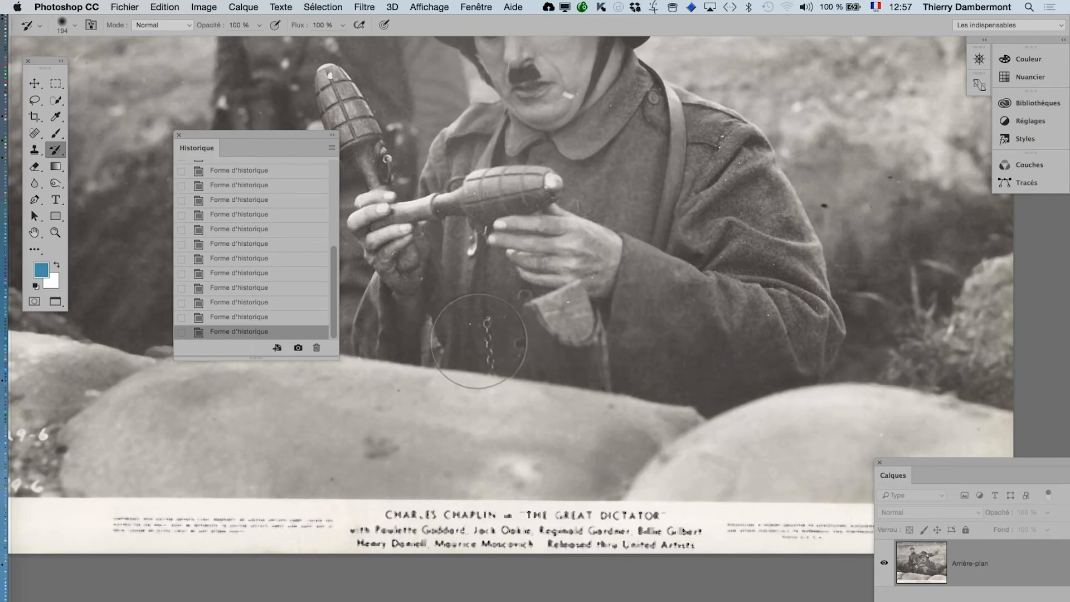
drag(389, 326, 566, 424)
drag(599, 371, 626, 378)
alt+click(630, 323)
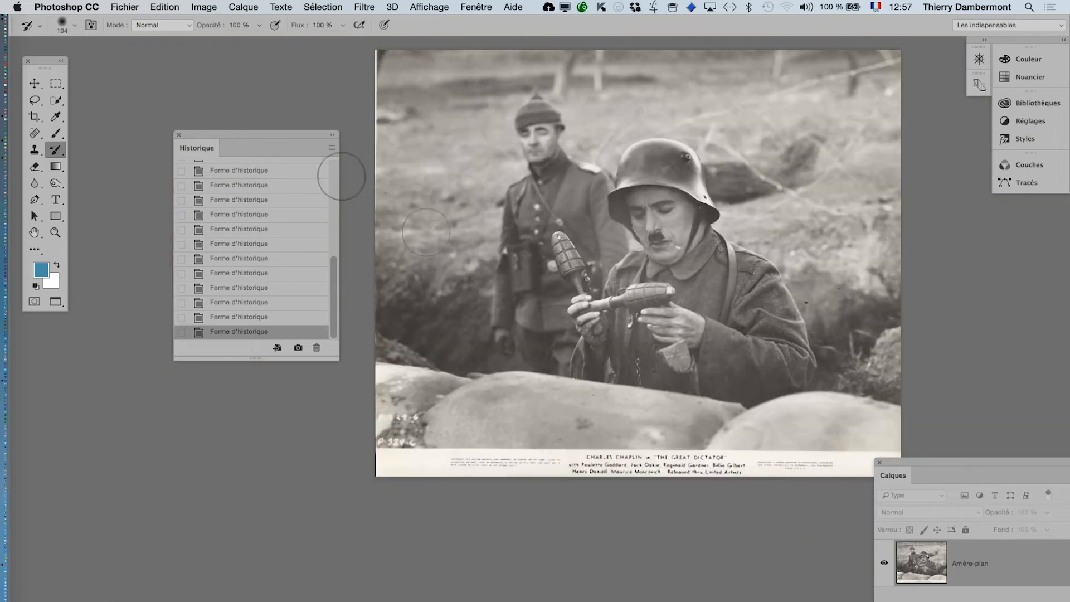
Move the Historique panel and the photo so that the whole picture is displayed, and look through the available panels
drag(297, 141, 198, 310)
drag(578, 229, 428, 248)
click(480, 6)
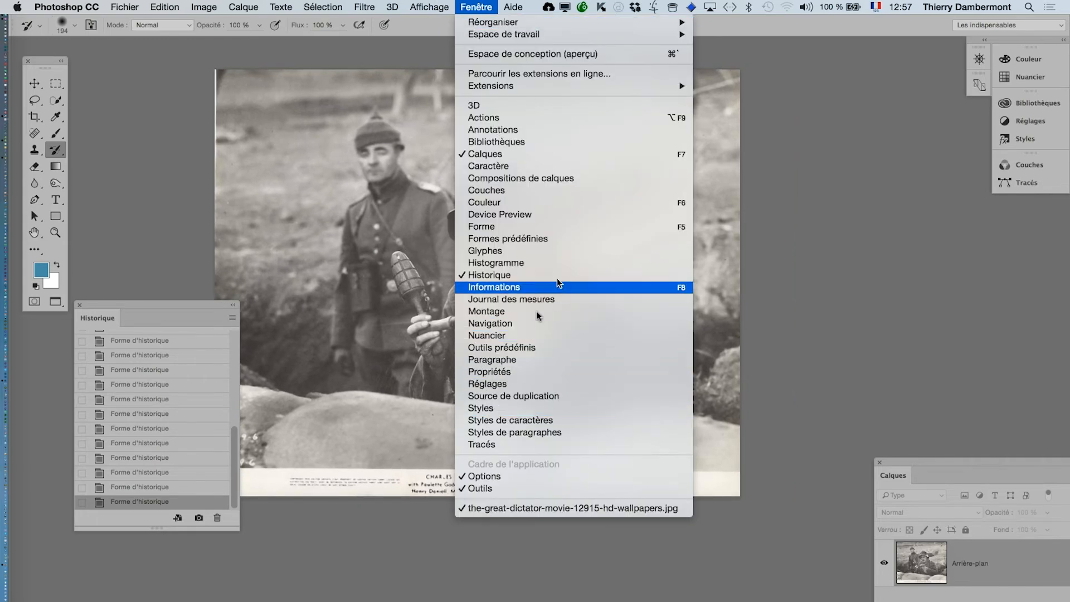
click(513, 119)
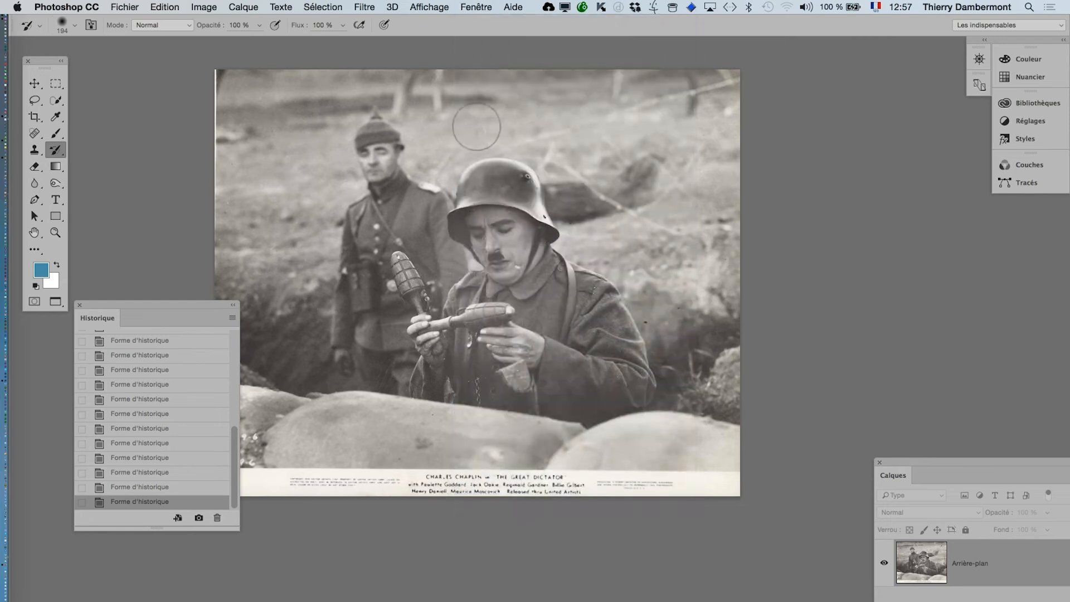
Run the recorded action "enlever couleur et régler dynamique" on the photo, and close the Actions panel
click(204, 8)
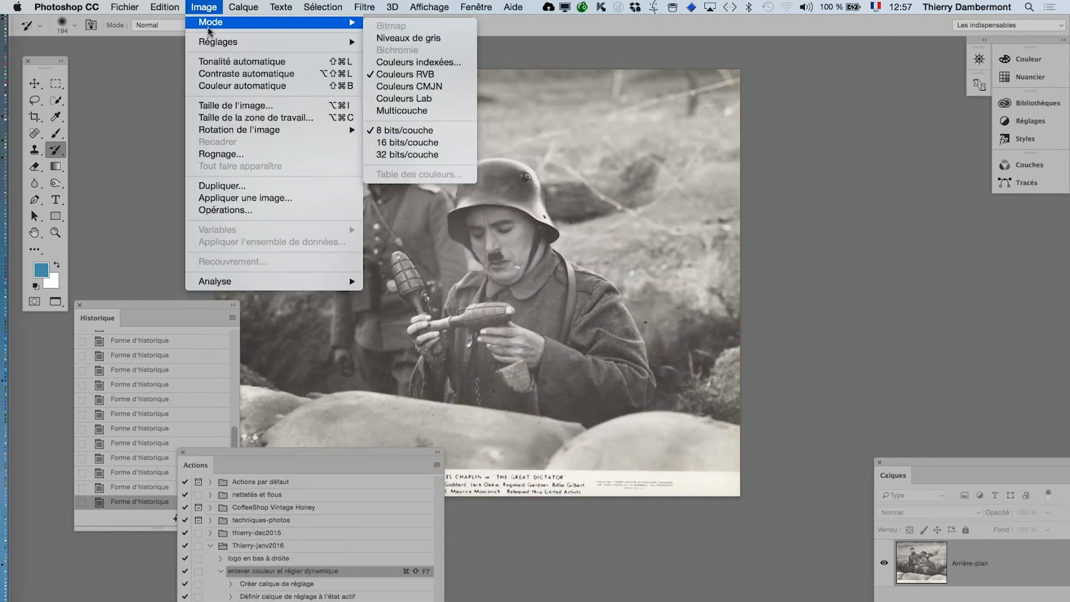
click(194, 31)
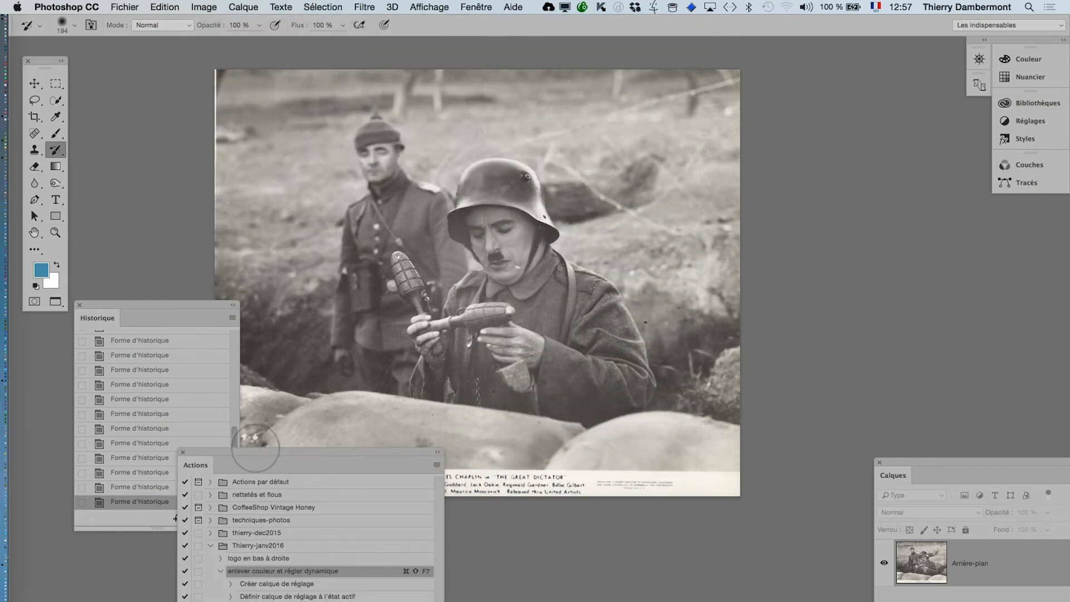
drag(261, 454, 818, 142)
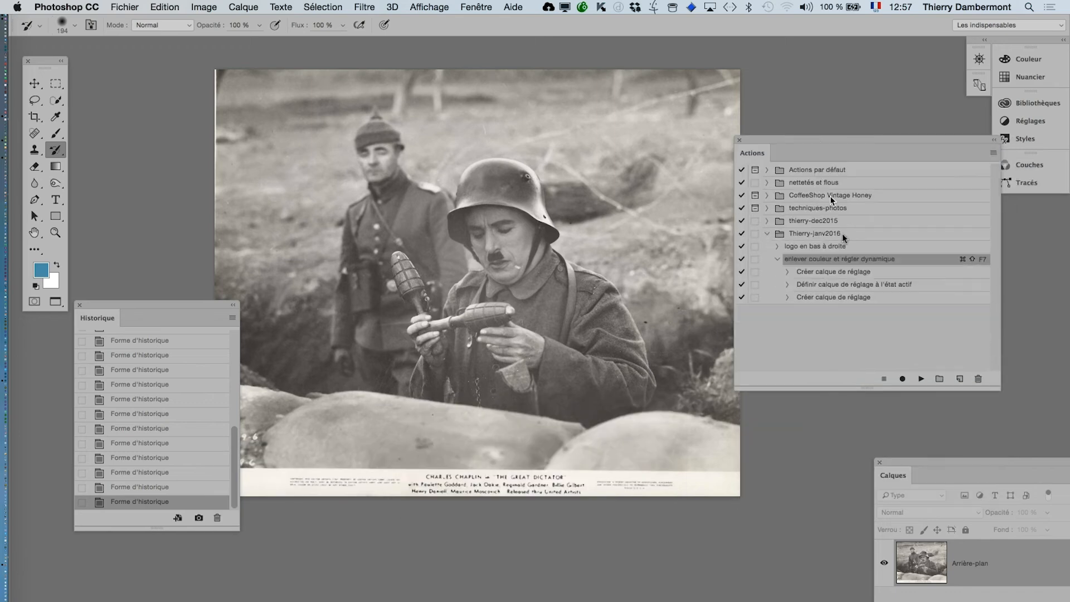
click(779, 259)
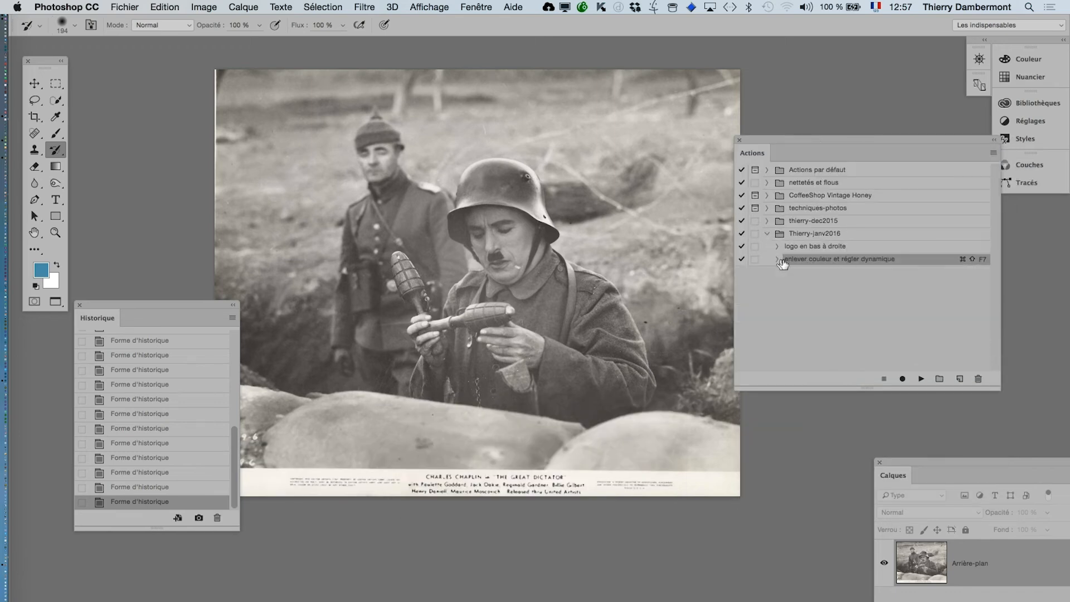
click(922, 379)
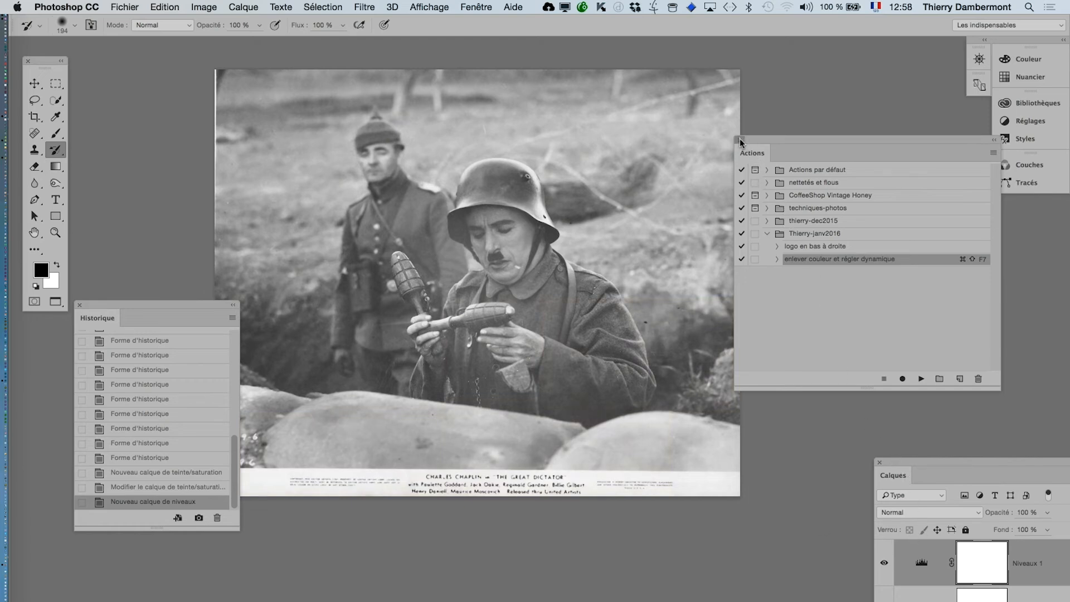
key(alt+F9)
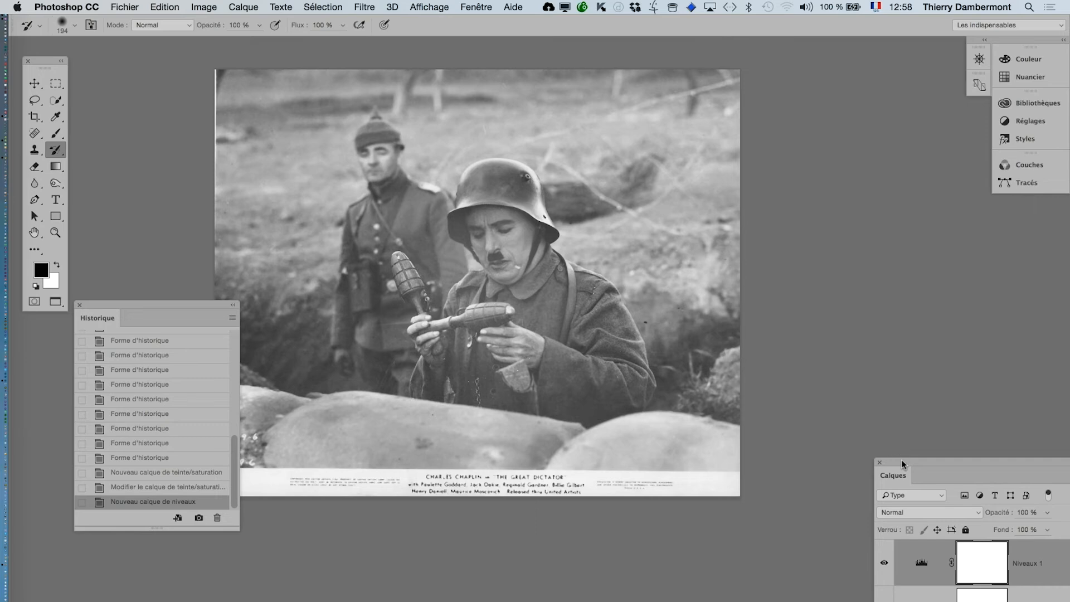
Set the Niveaux 1 adjustment's black input to 51 and white input to 247, fine-tune the midtones, and close the Propriétés and Historique panels
drag(901, 459, 765, 81)
double_click(782, 186)
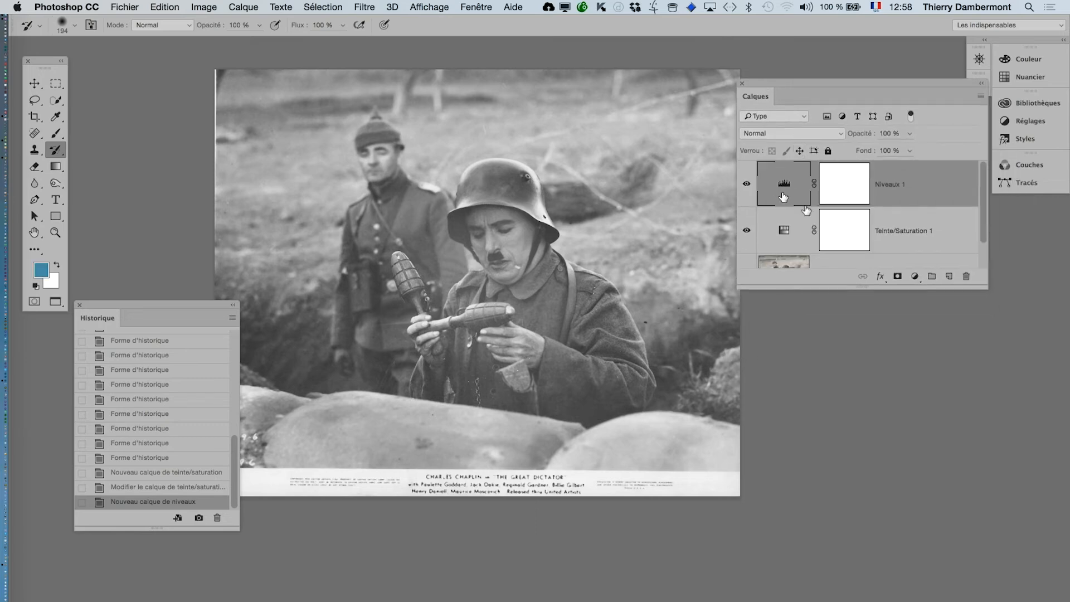
drag(65, 391, 675, 335)
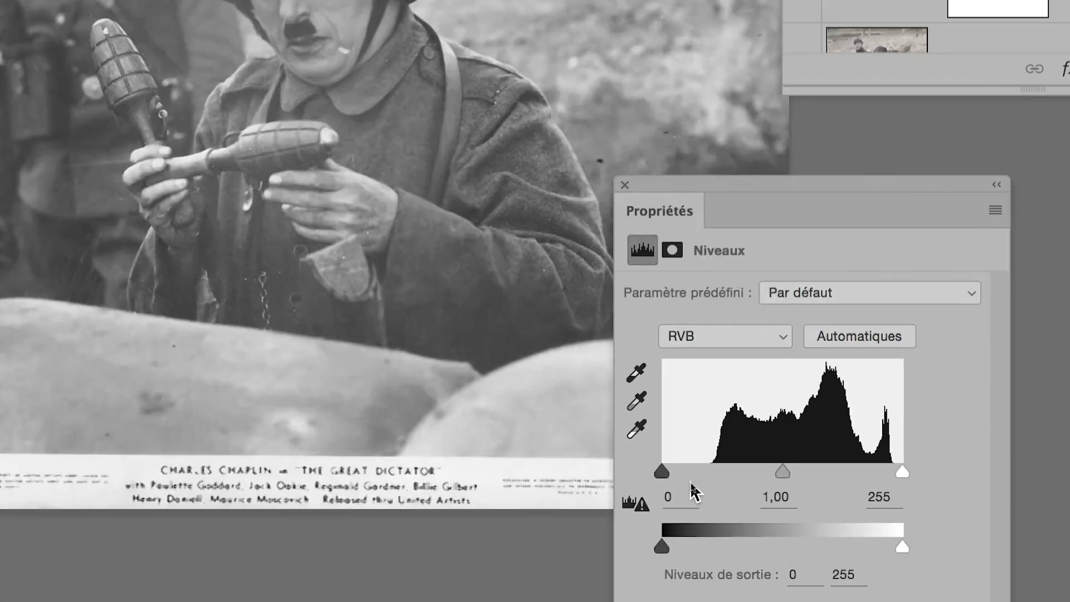
drag(662, 471, 697, 478)
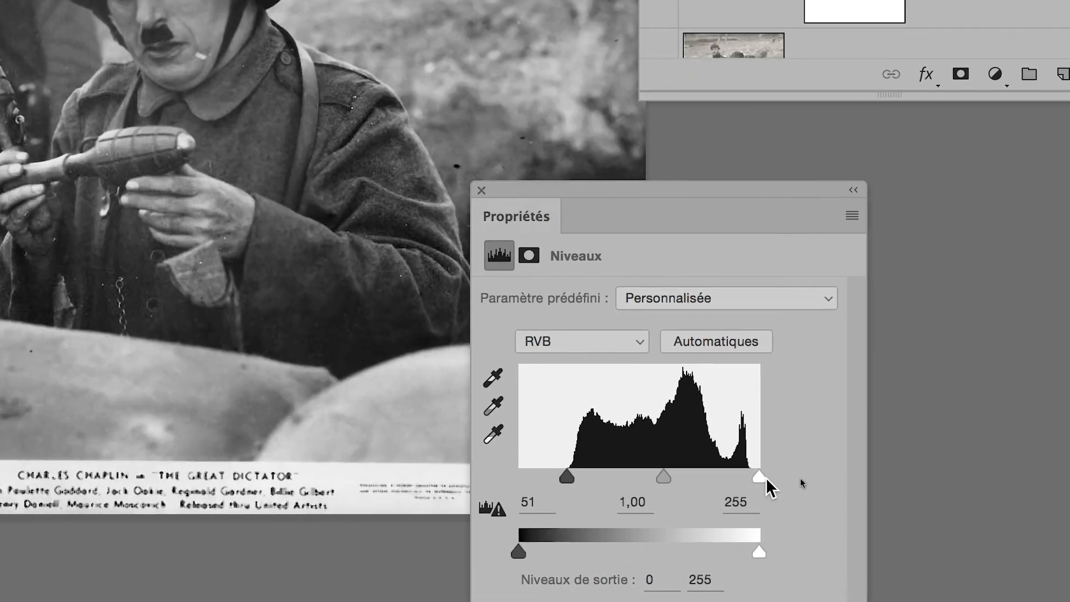
drag(763, 478, 762, 479)
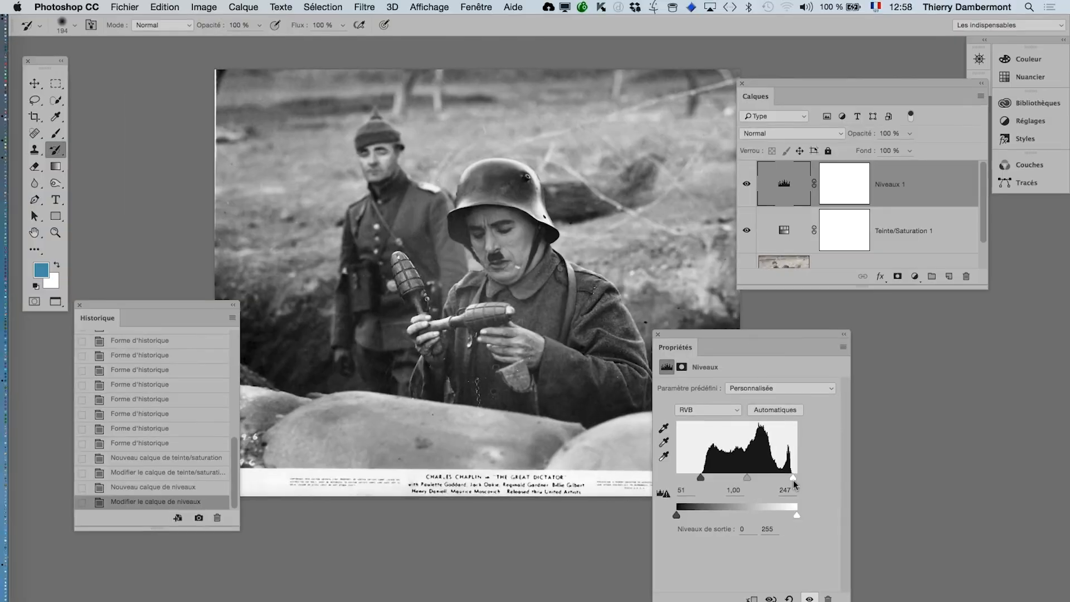
drag(746, 477, 747, 477)
click(658, 335)
click(80, 305)
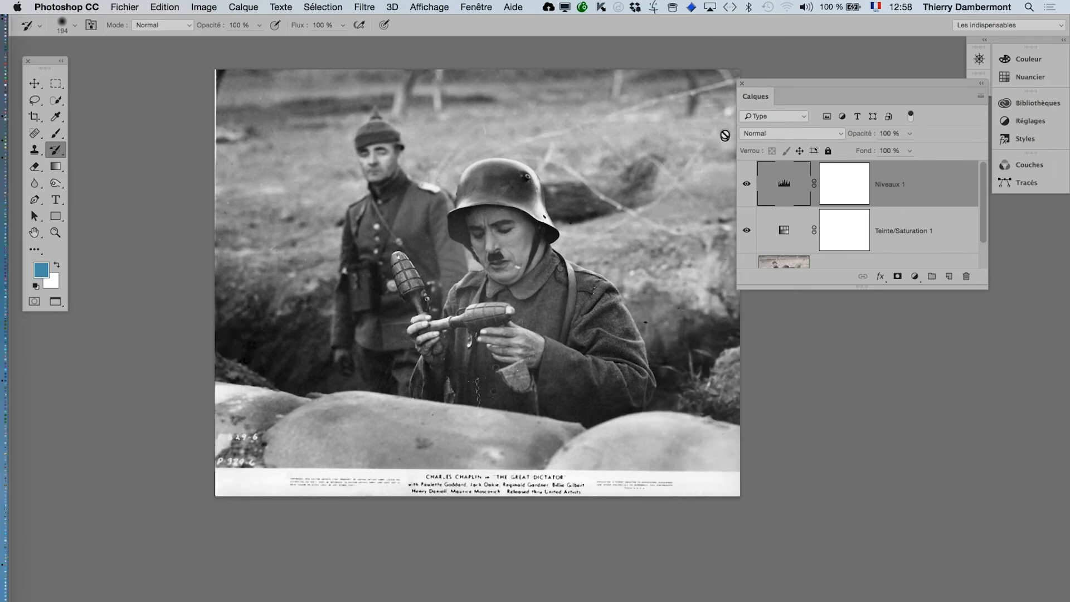
Enlarge the Calques panel to display every layer, and reopen the Historique panel extended to list all states
click(479, 240)
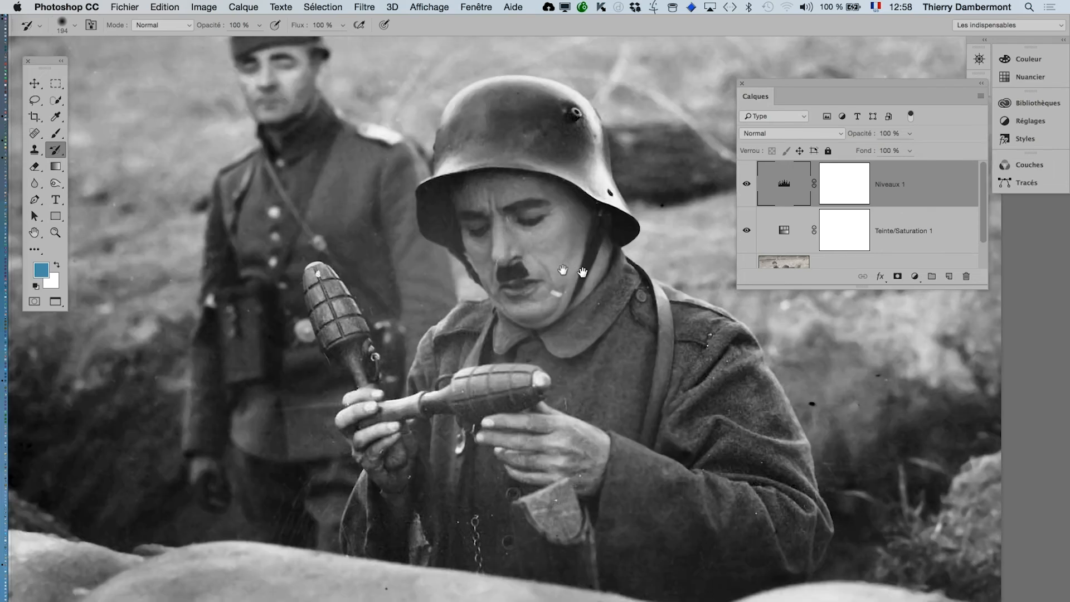
drag(555, 277, 412, 251)
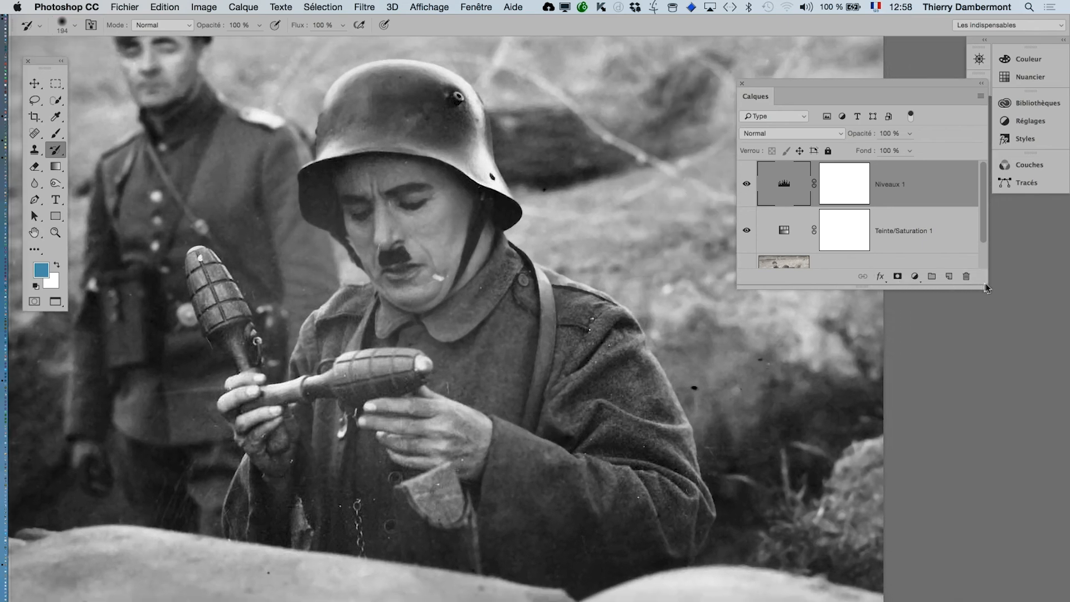
drag(985, 286, 986, 390)
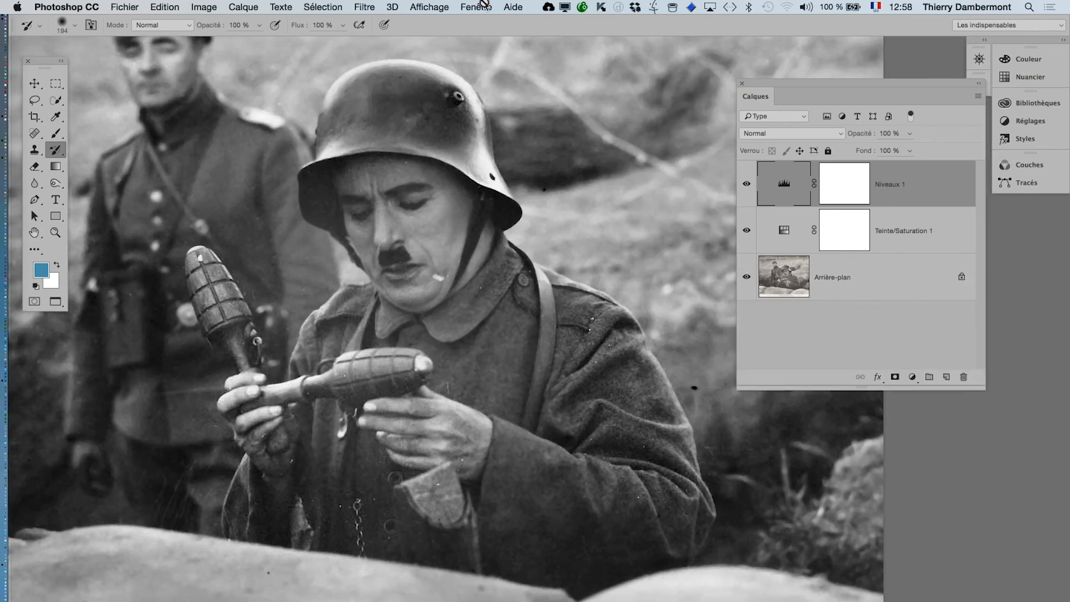
click(476, 6)
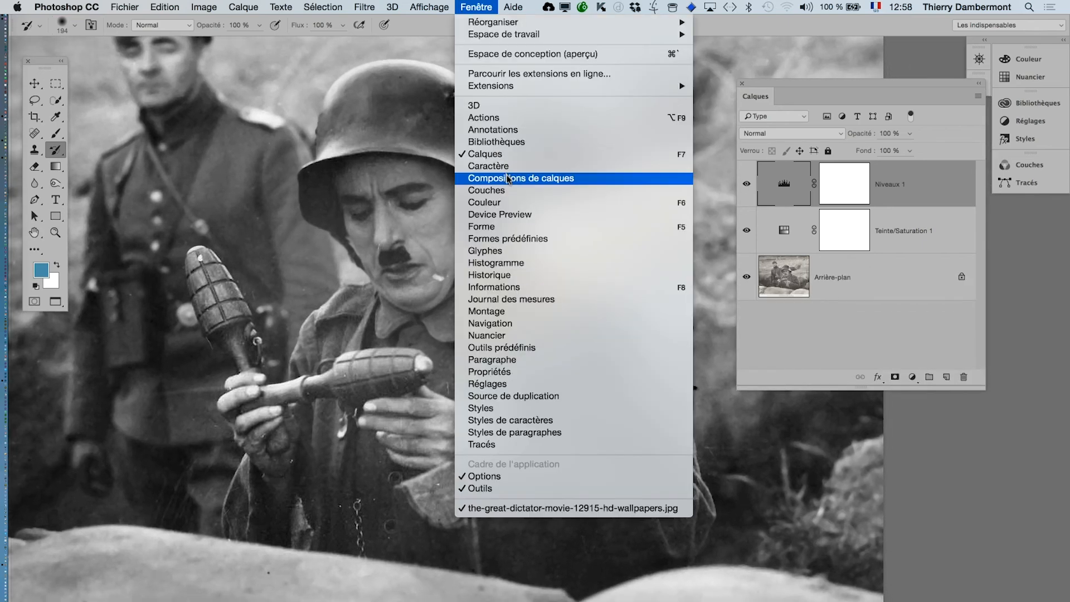
click(514, 275)
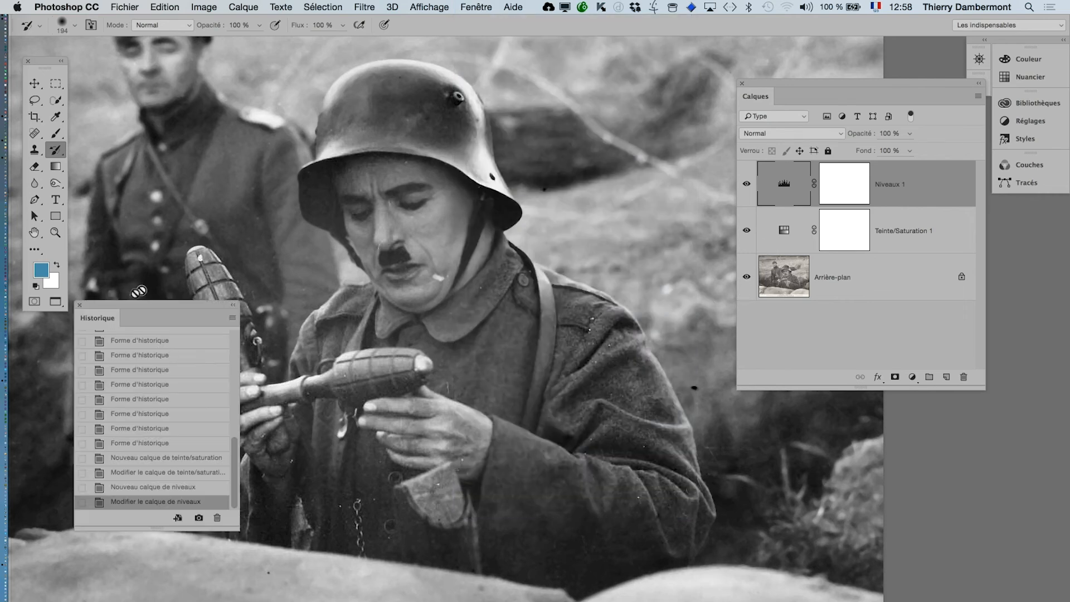
drag(128, 312, 596, 112)
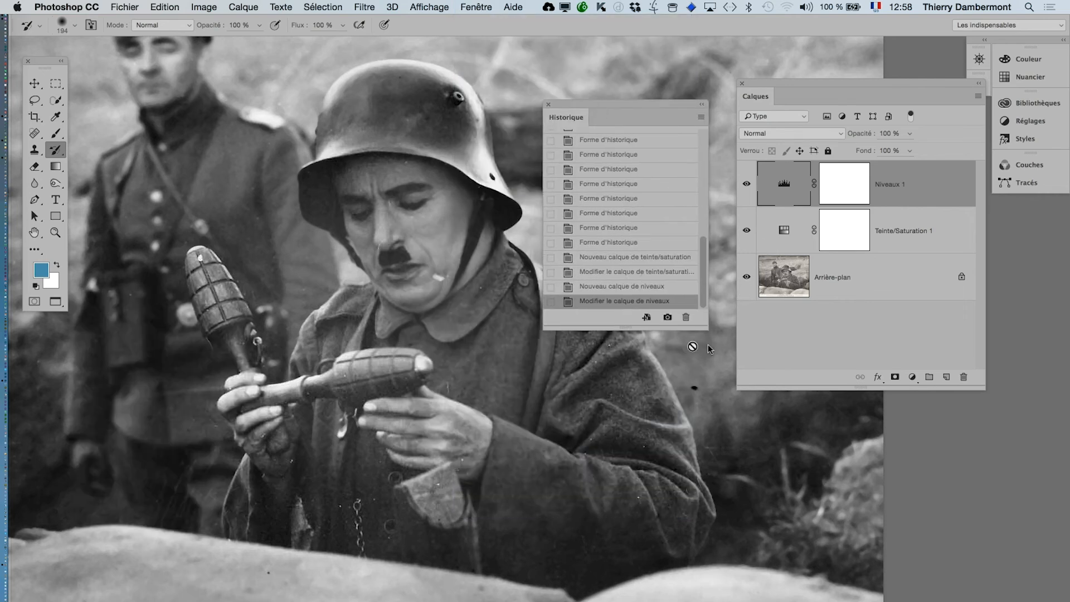
drag(705, 330, 731, 601)
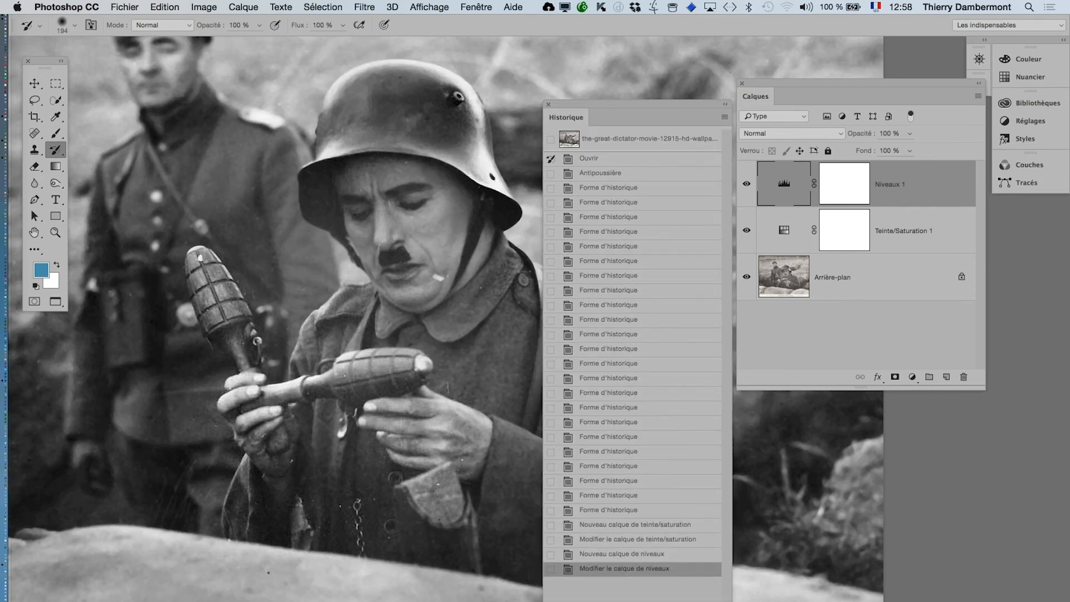
Compare the original Ouvrir history state with the latest levels adjustment state, ending on the latest one
click(594, 159)
drag(584, 105, 677, 56)
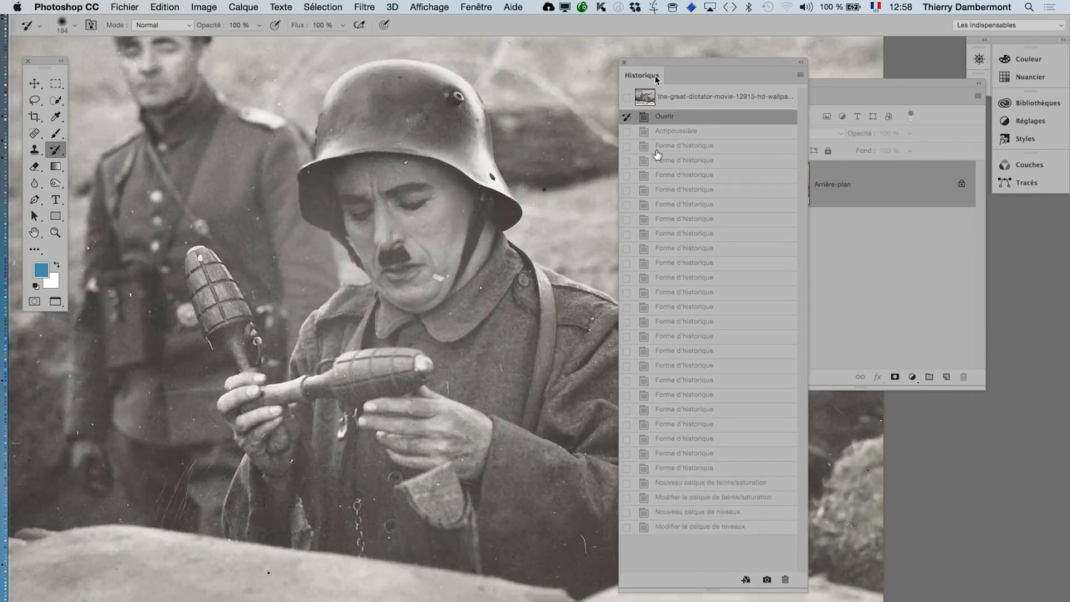
click(699, 527)
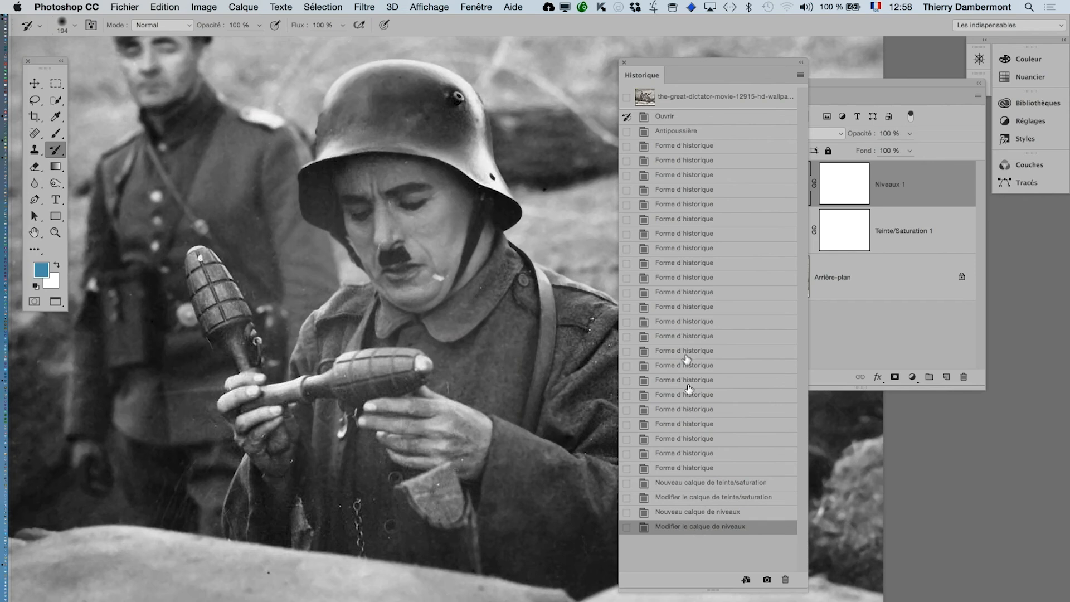
click(668, 117)
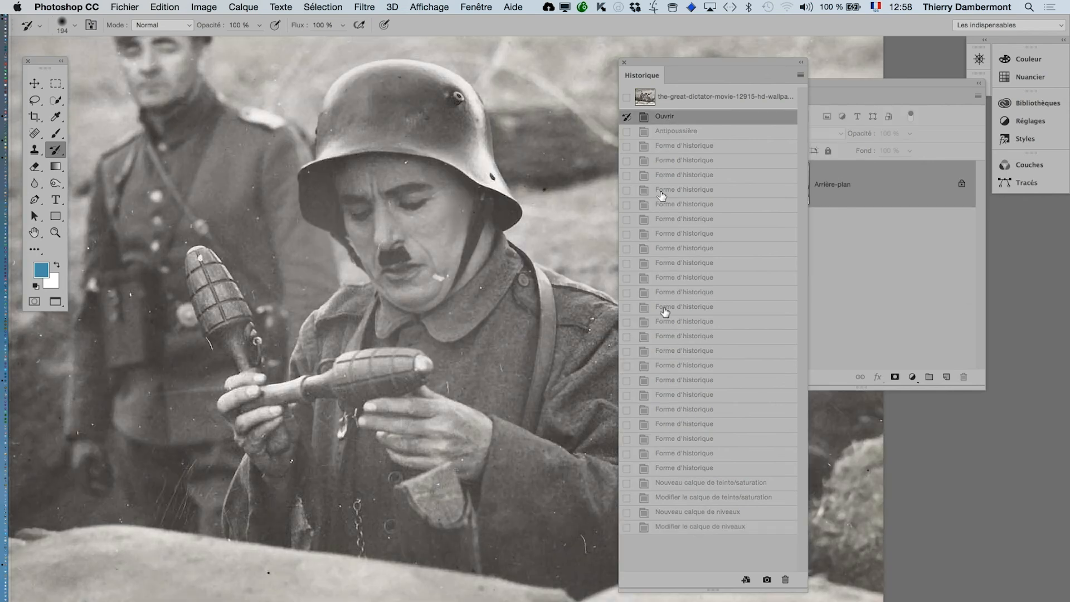
click(694, 528)
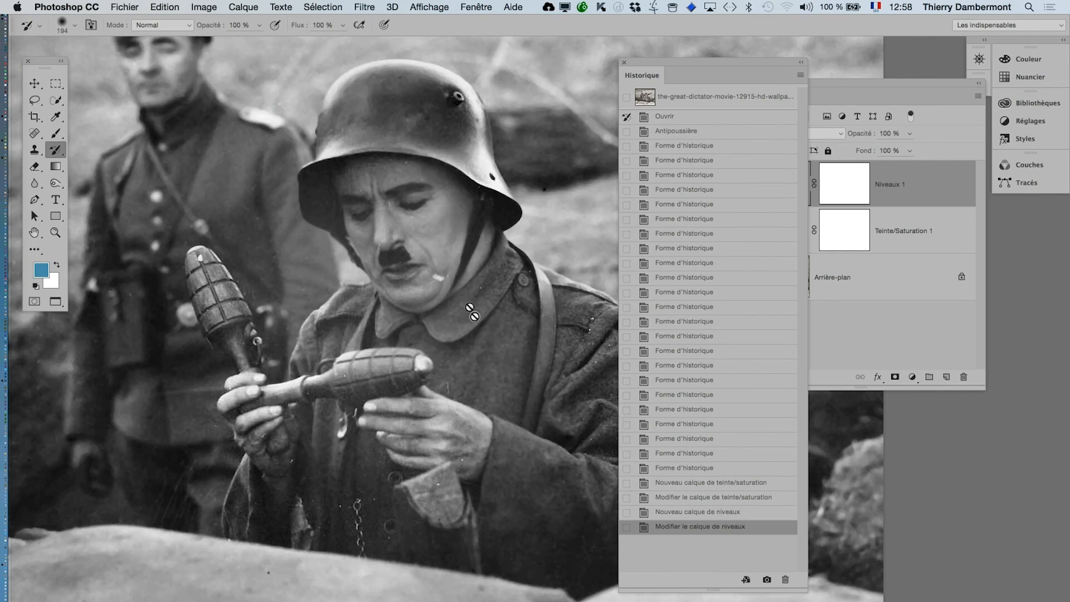
Display the whole photo and place the Historique panel between it and the Calques panel without overlap
alt+super+click(469, 303)
alt+super+click(470, 303)
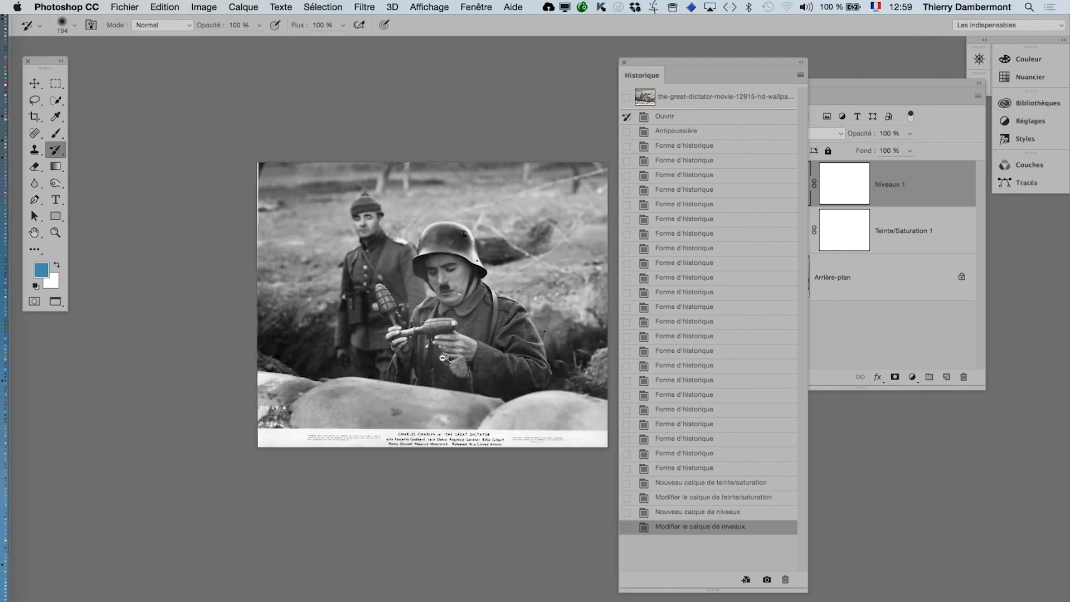
drag(439, 357, 336, 328)
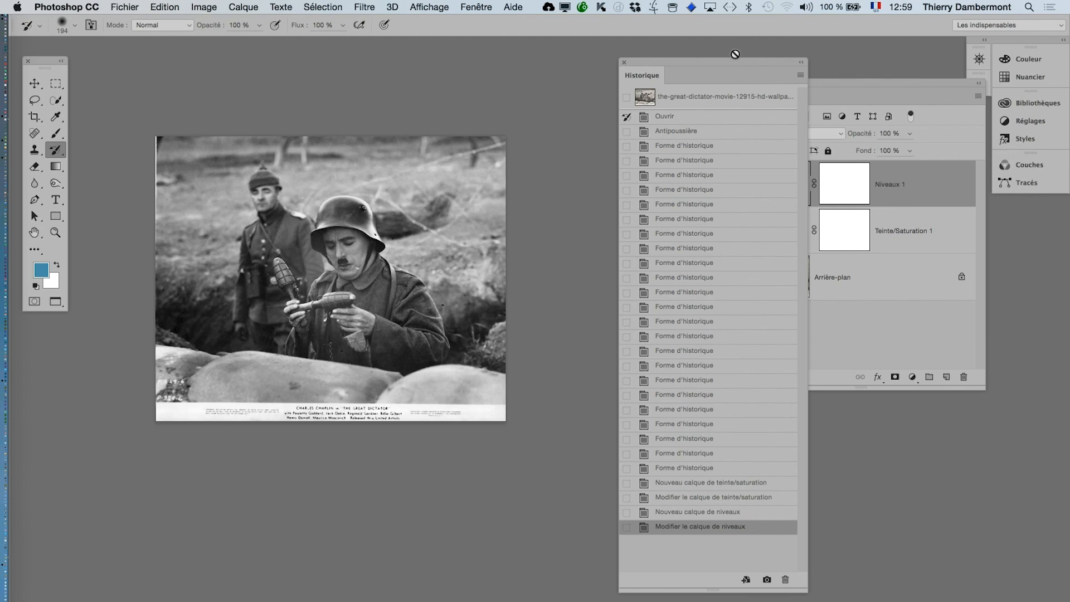
drag(731, 62, 641, 54)
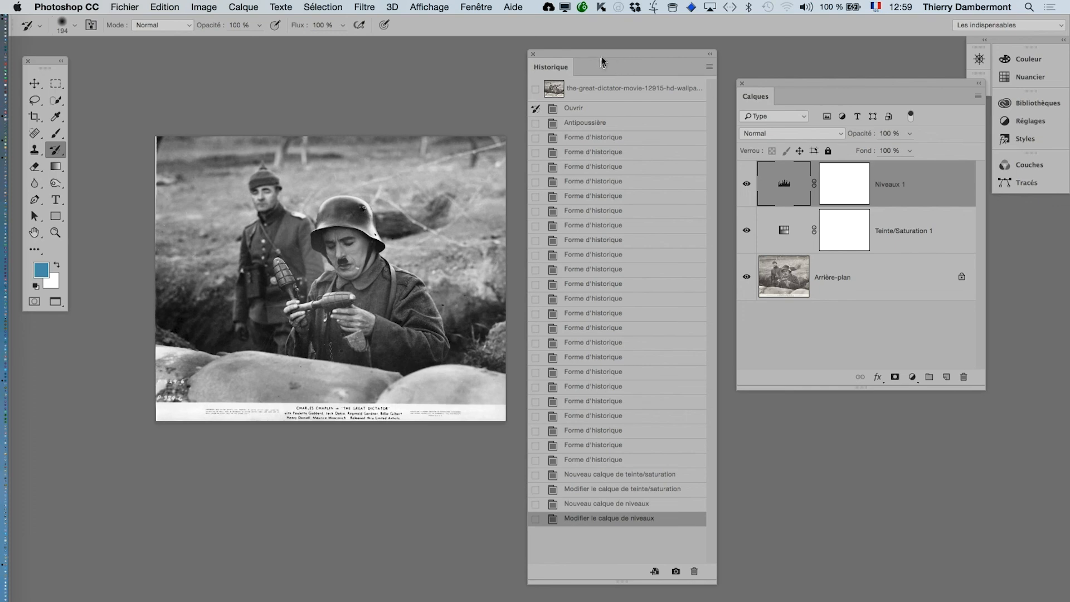
drag(607, 58, 616, 58)
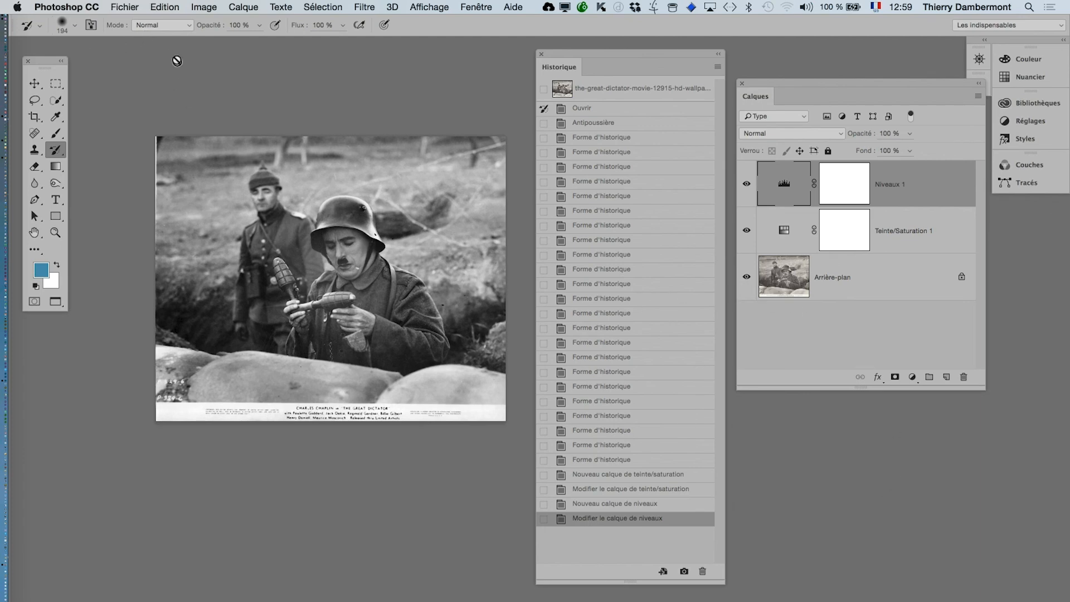
Start saving the retouched photo in Photoshop format with its layers
click(125, 7)
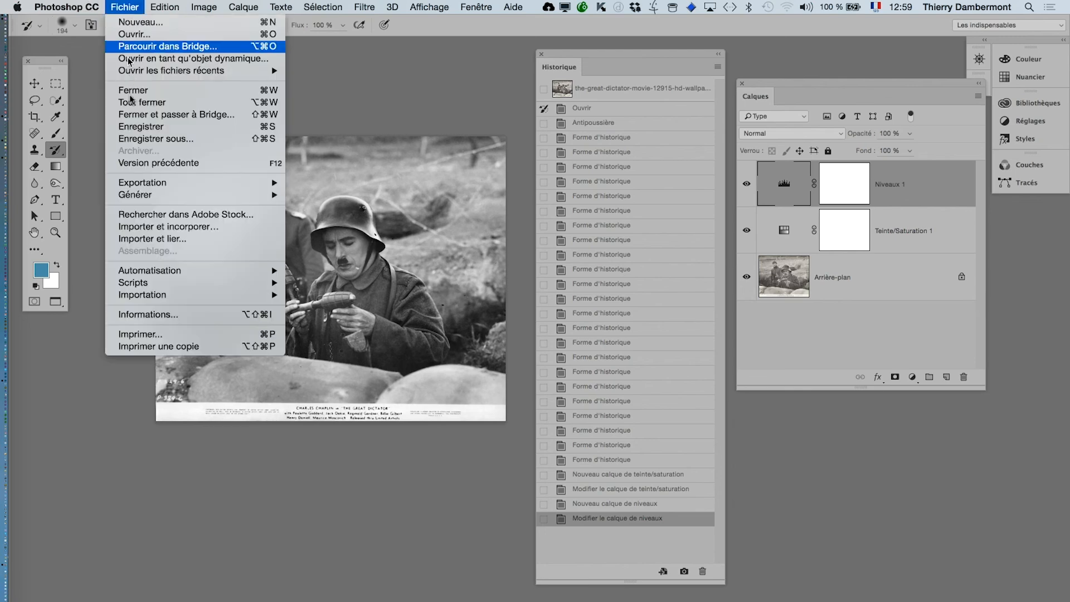
click(136, 126)
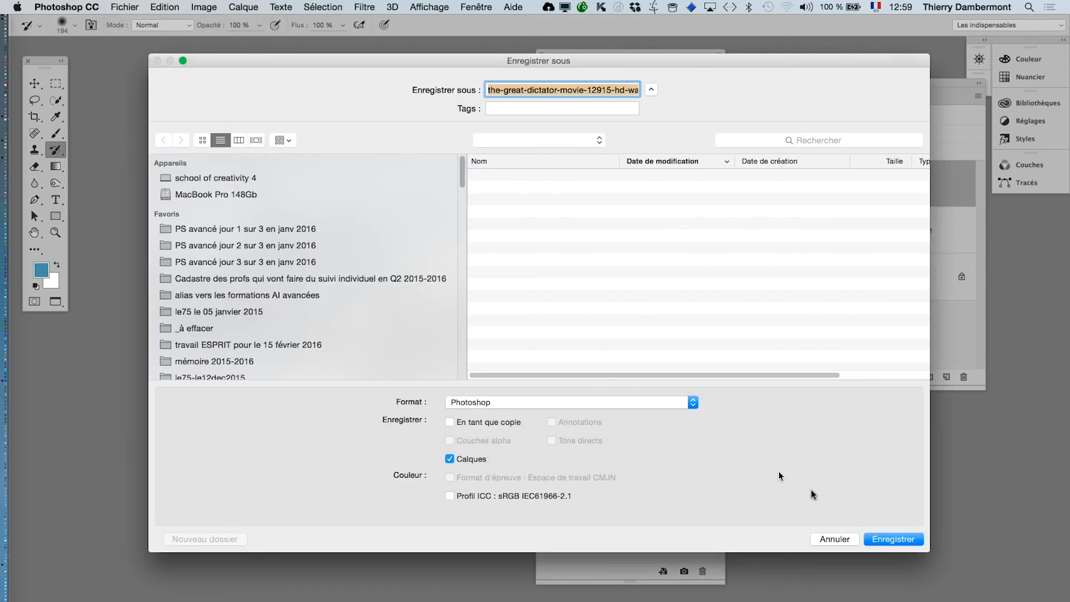